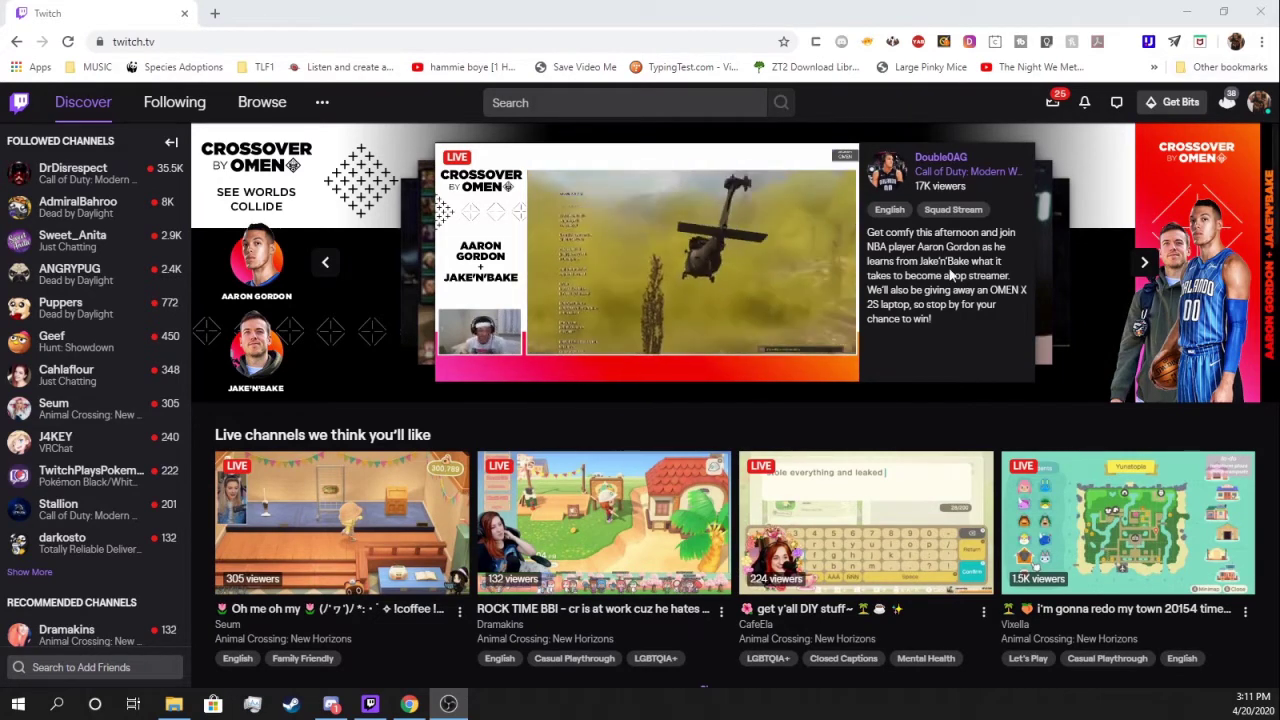
Go from the account menu to the Creator Dashboard's Extensions page
left_click(1261, 103)
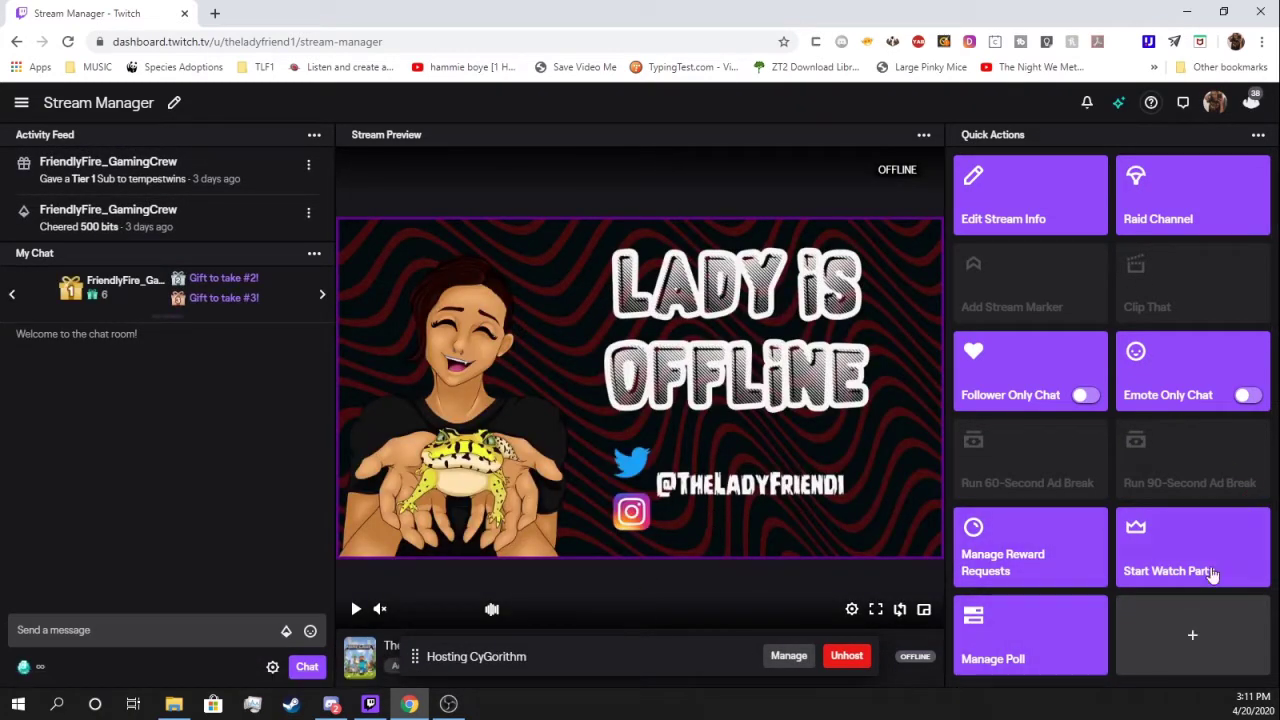
left_click(19, 103)
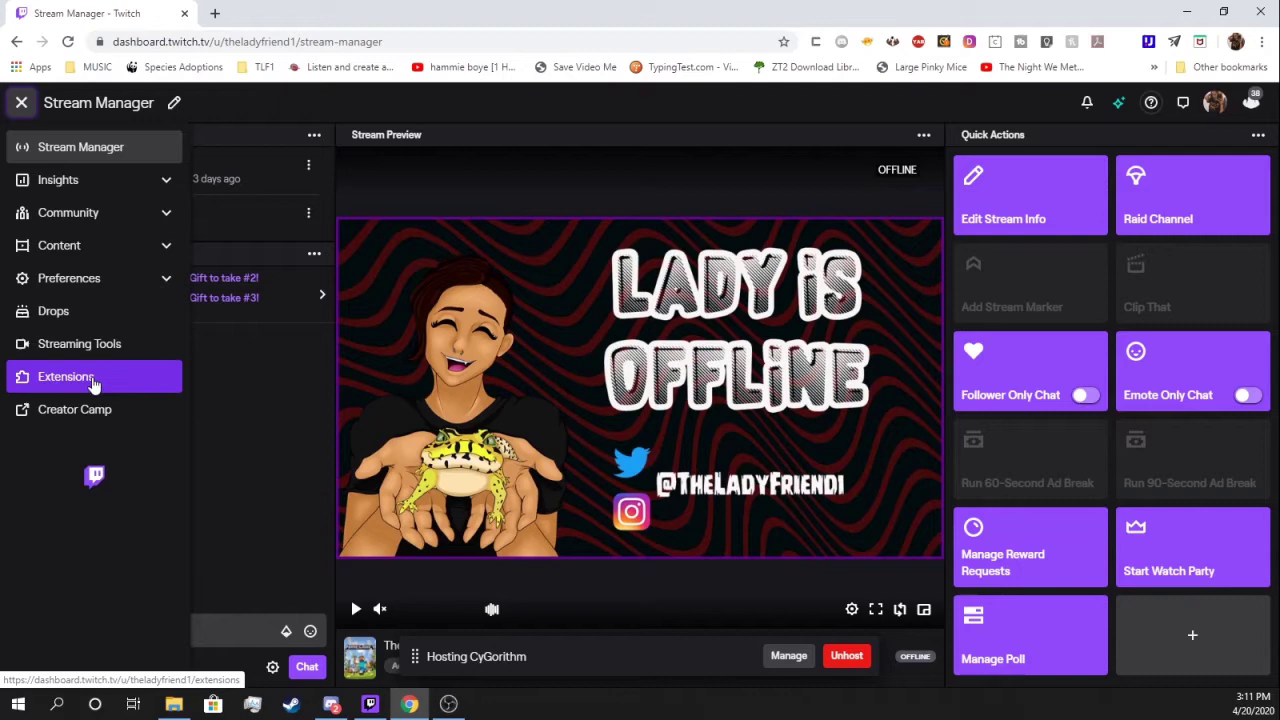
left_click(93, 384)
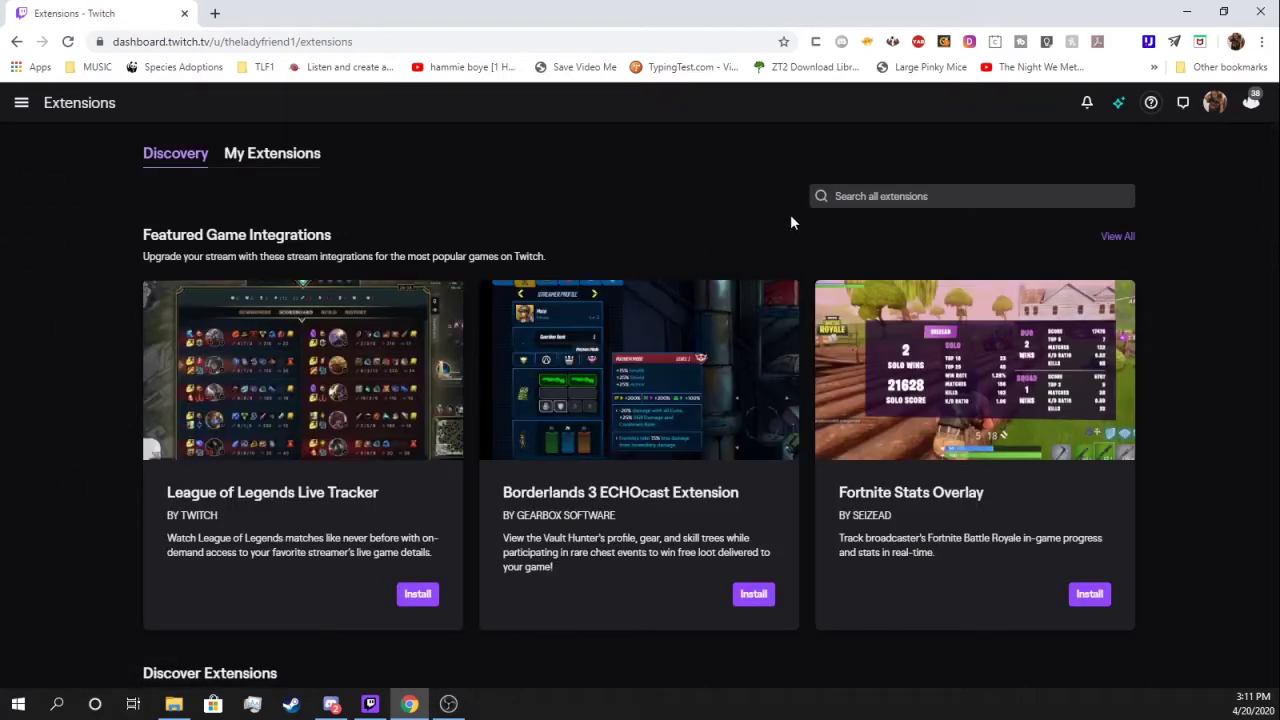
scroll(923, 262, "down", 4)
scroll(923, 260, "up", 4)
Search all extensions for 'amazon blacksmith'
left_click(966, 192)
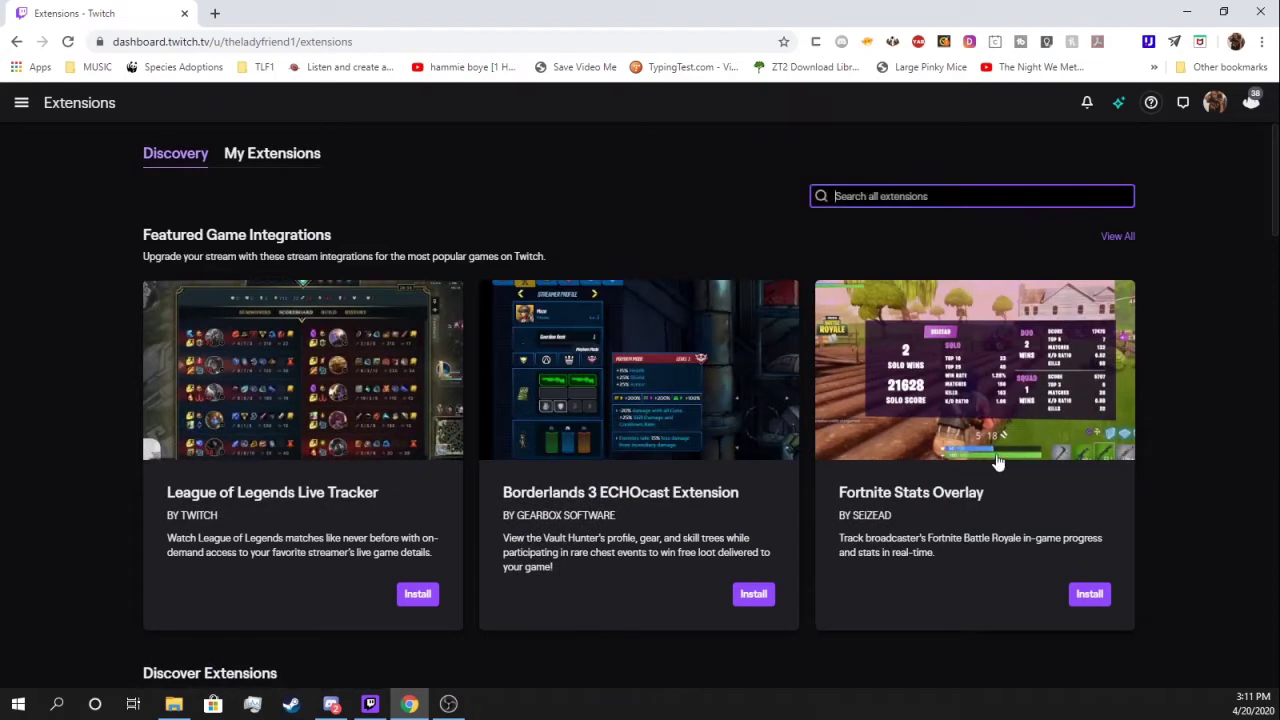
type("amazon black")
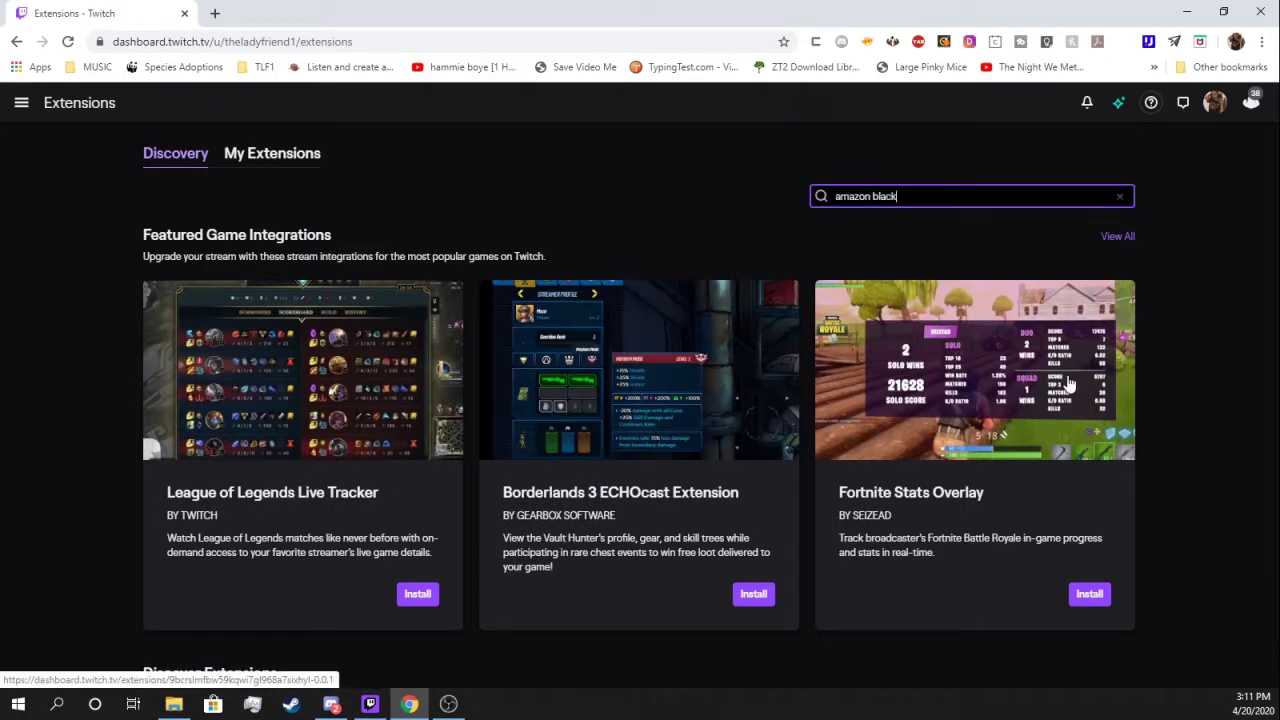
type("smith")
key("Return")
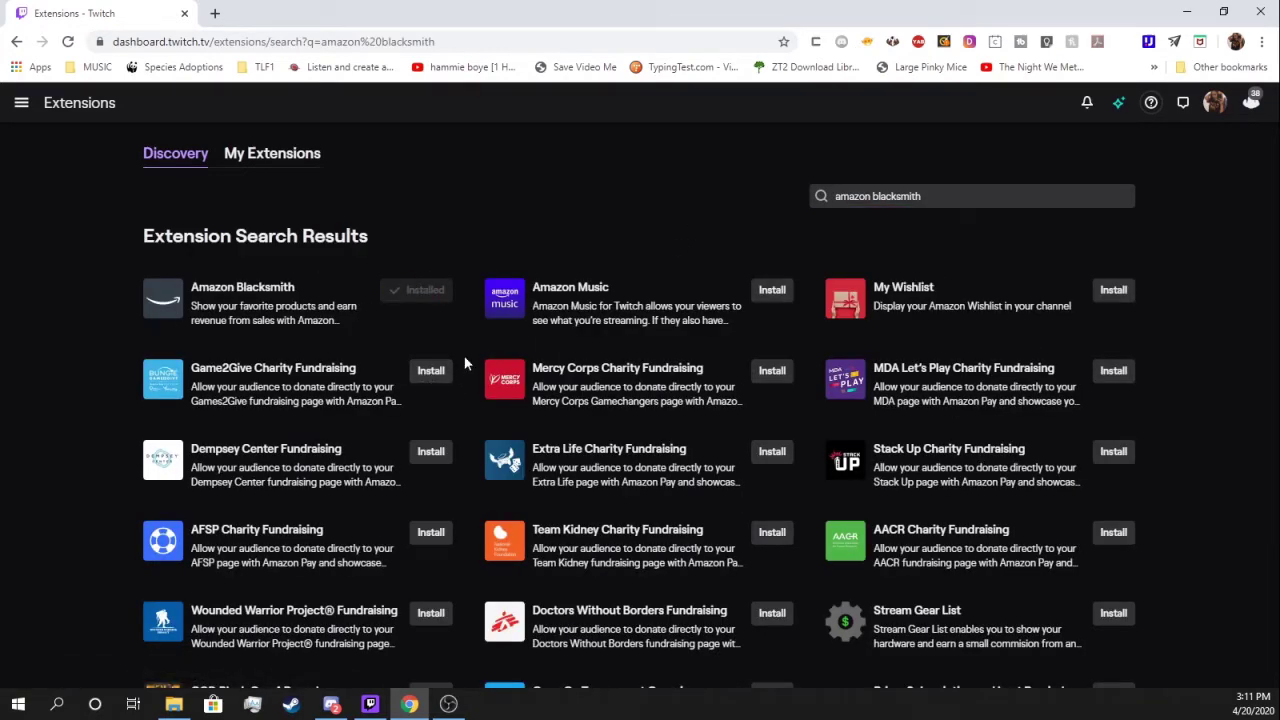
Under My Extensions, open the Amazon Blacksmith Extension Configuration
left_click(243, 156)
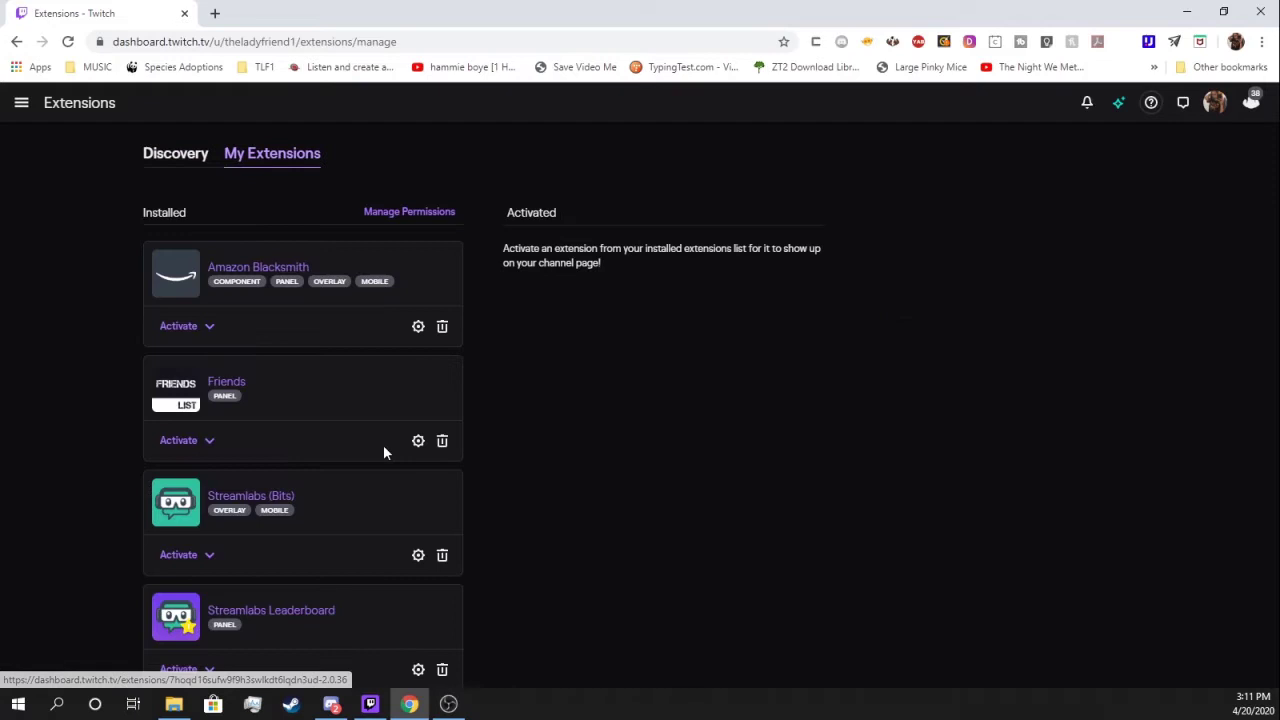
left_click(412, 332)
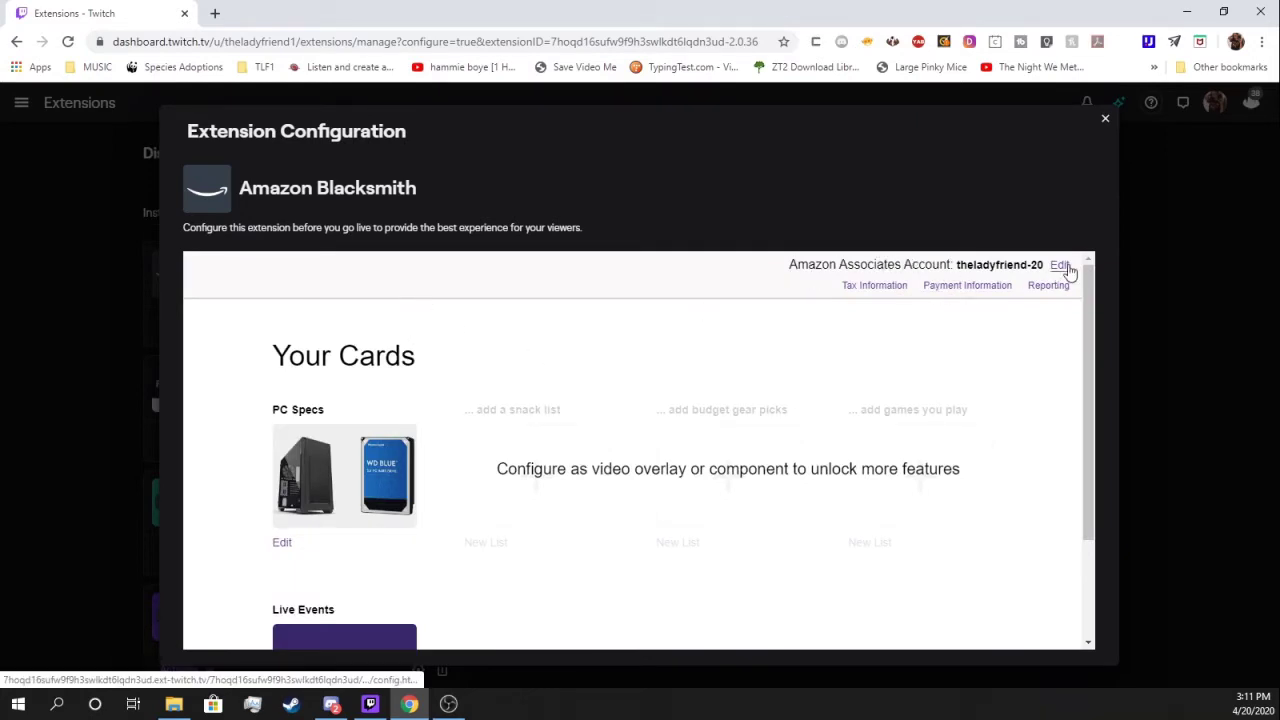
left_click(993, 288)
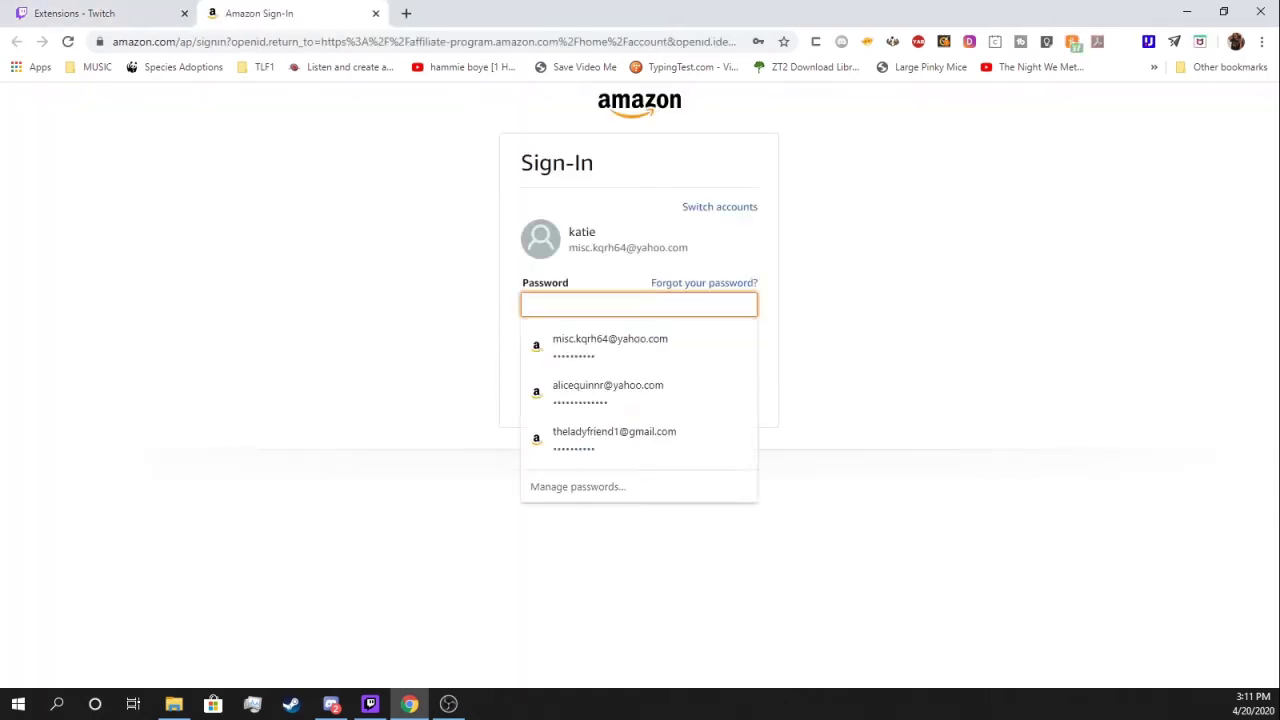
left_click(655, 356)
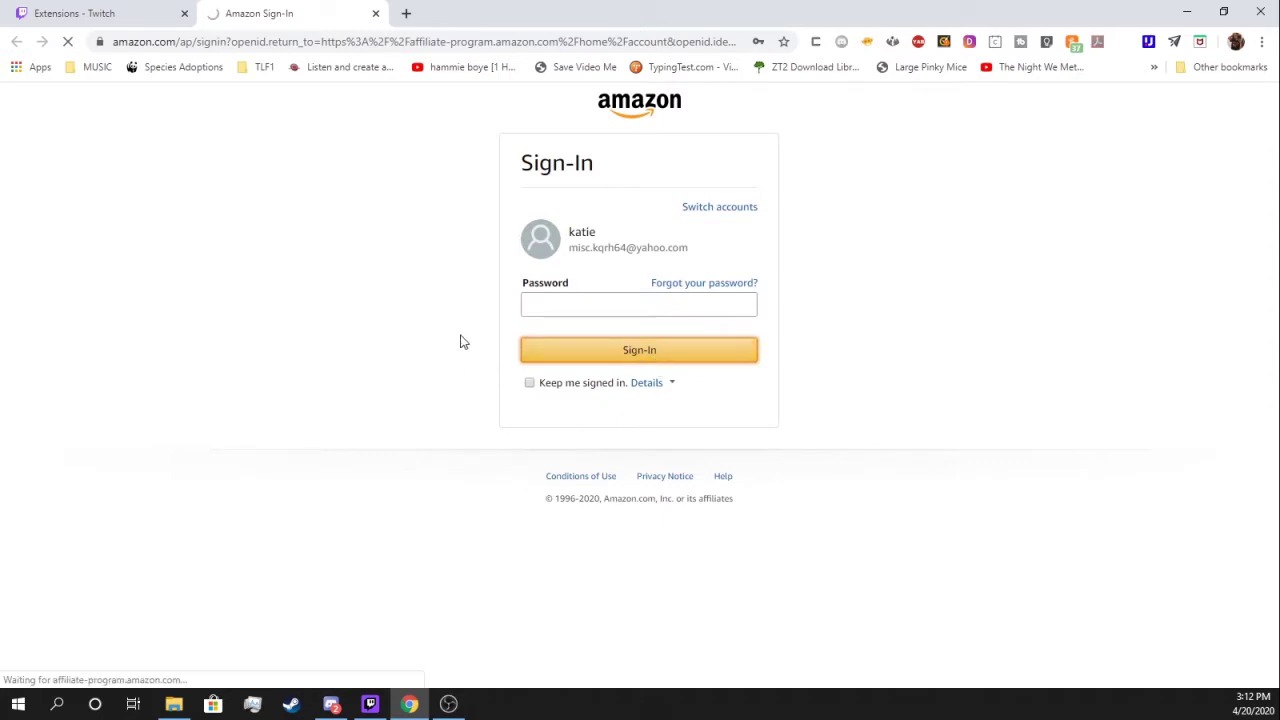
scroll(445, 363, "down", 3)
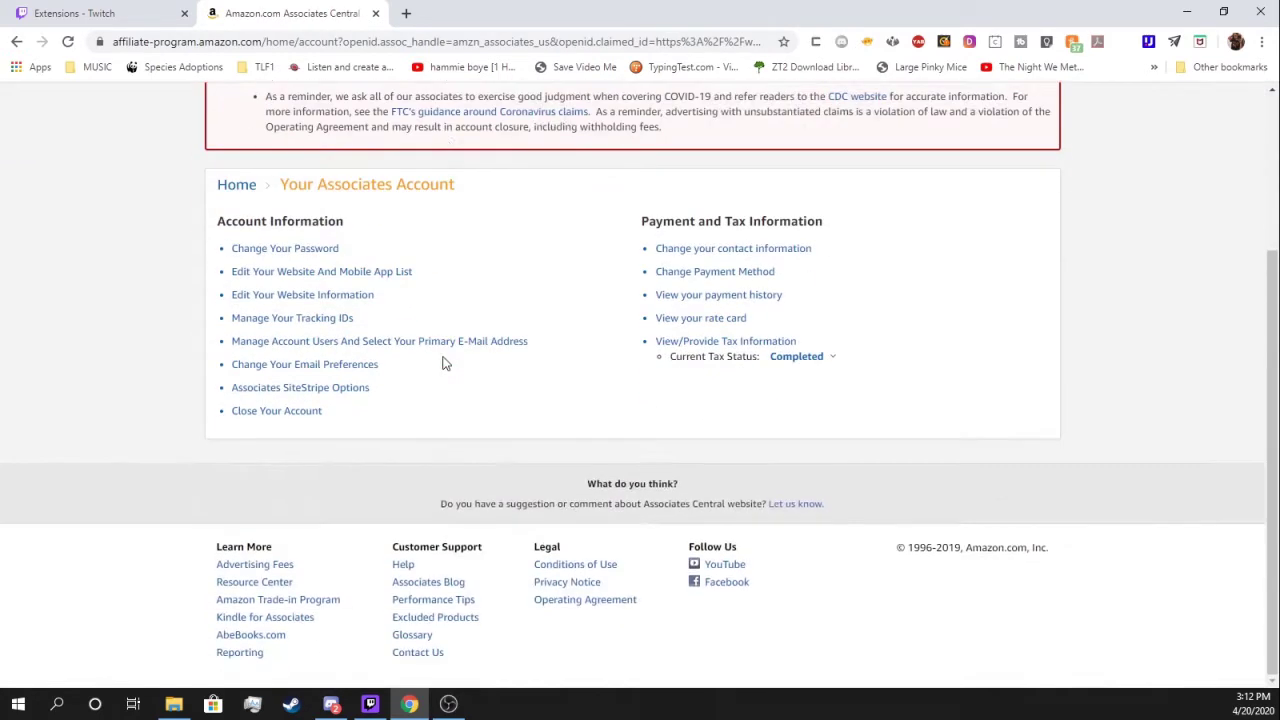
scroll(445, 363, "up", 3)
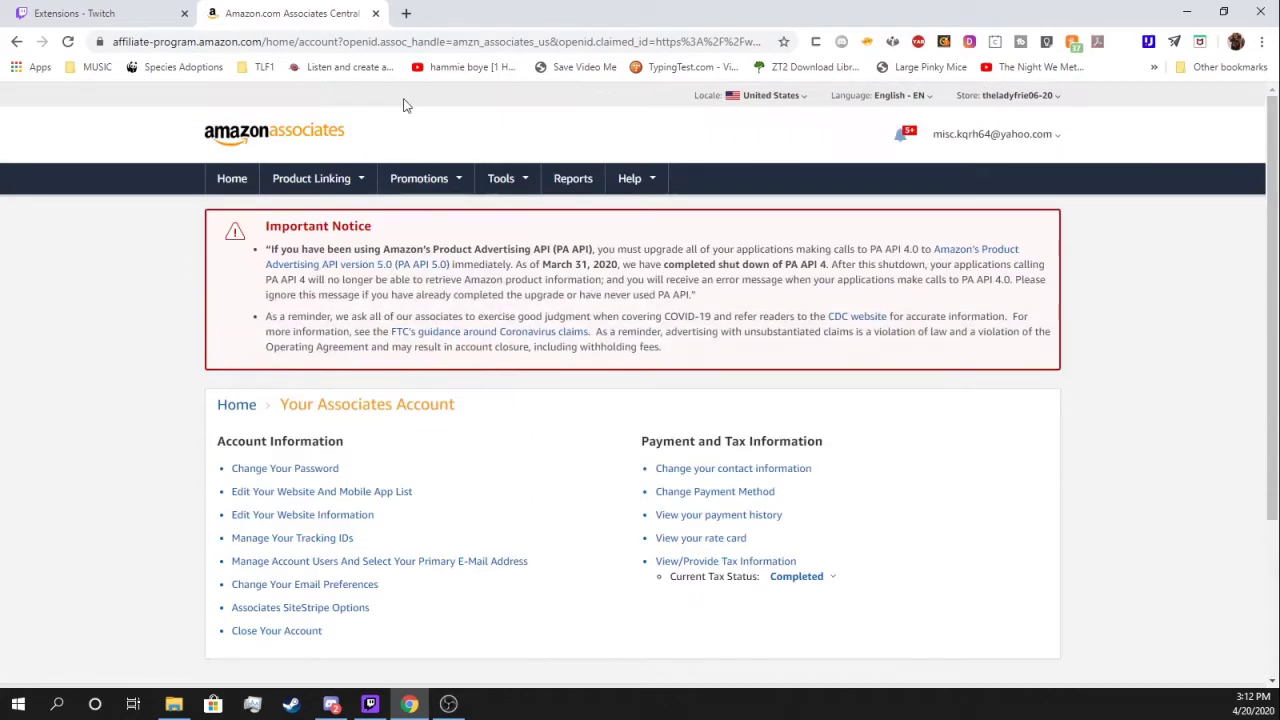
left_click(376, 14)
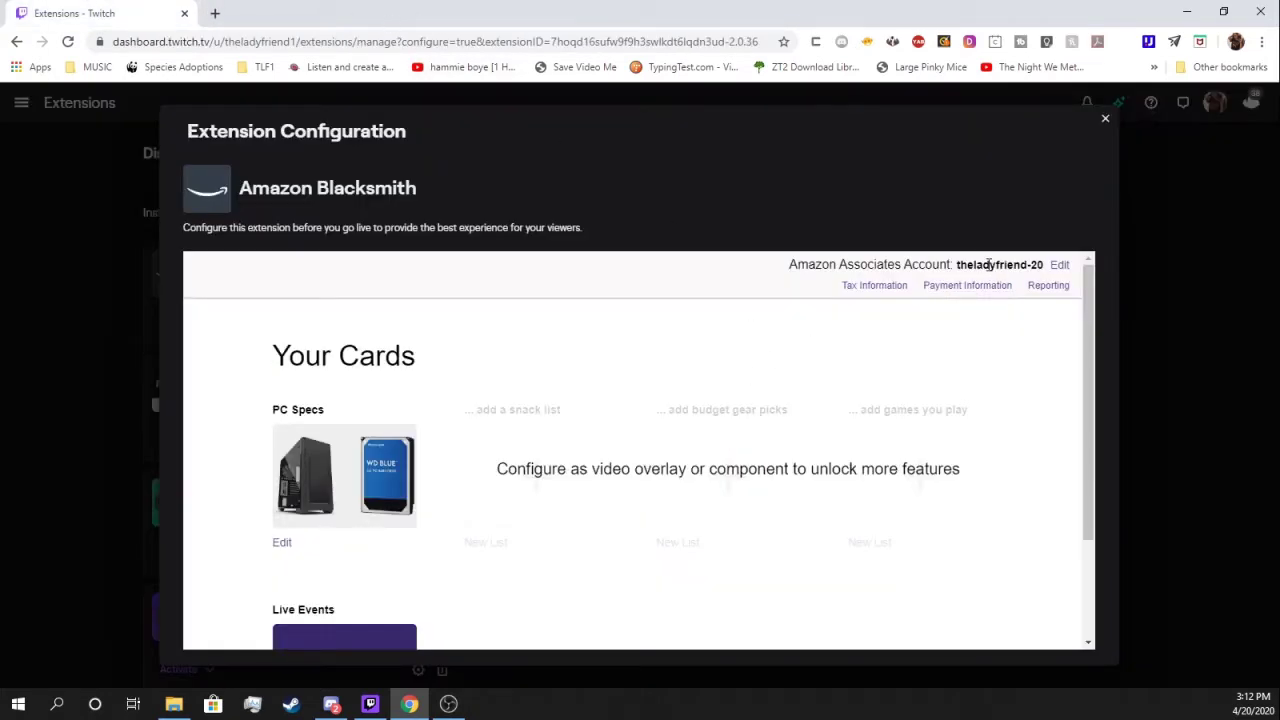
Open the PC Specs list for editing and delete all four of its products
scroll(380, 470, "down", 2)
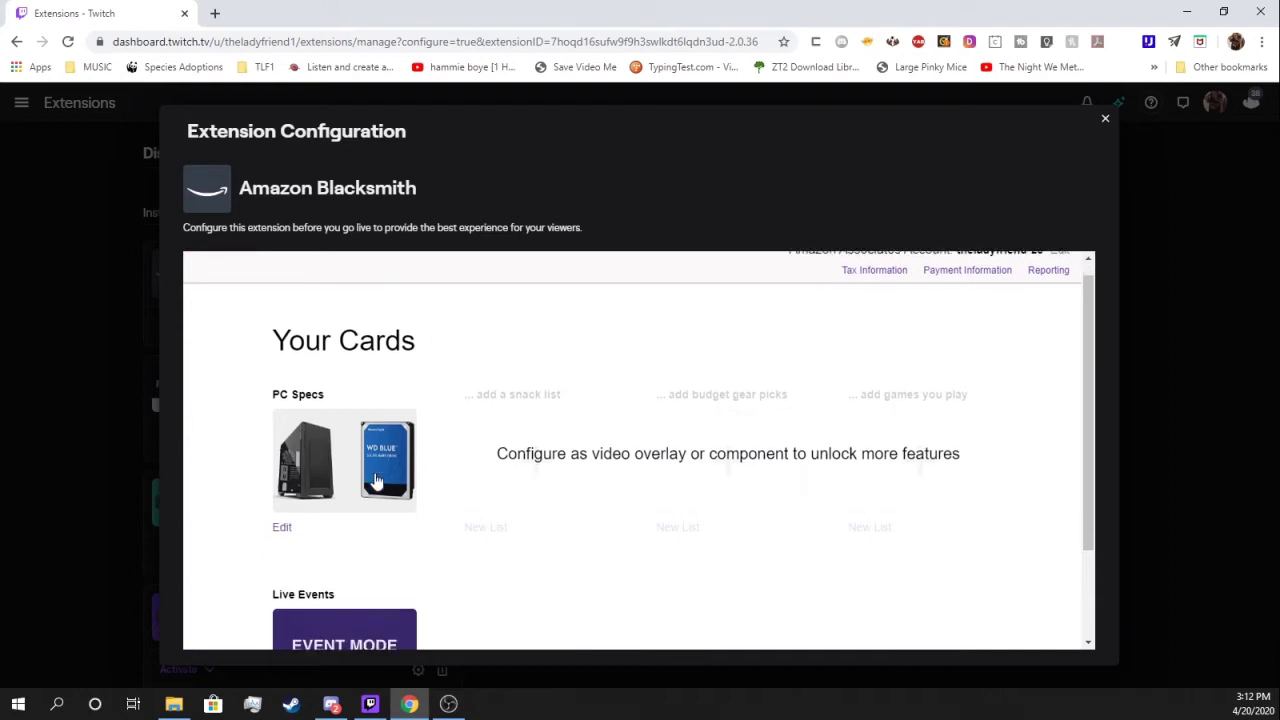
scroll(375, 483, "up", 2)
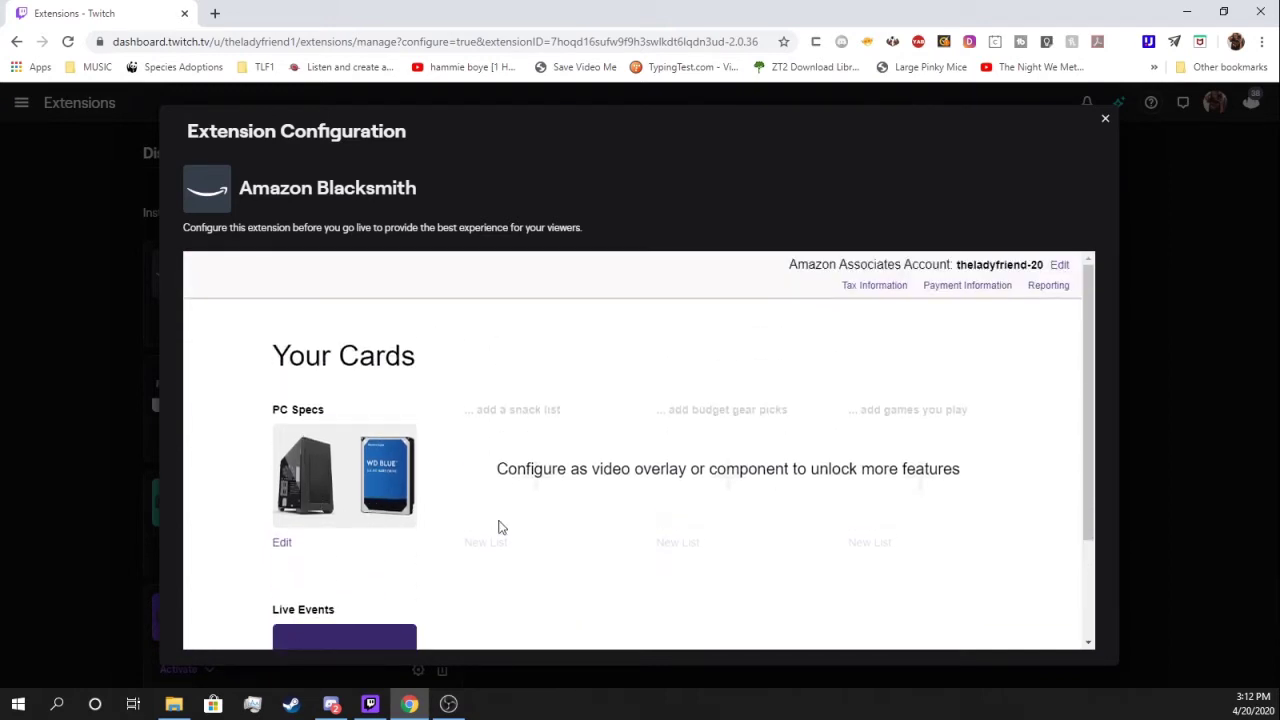
scroll(540, 527, "down", 1)
scroll(565, 525, "down", 1)
scroll(371, 400, "up", 3)
scroll(282, 555, "down", 2)
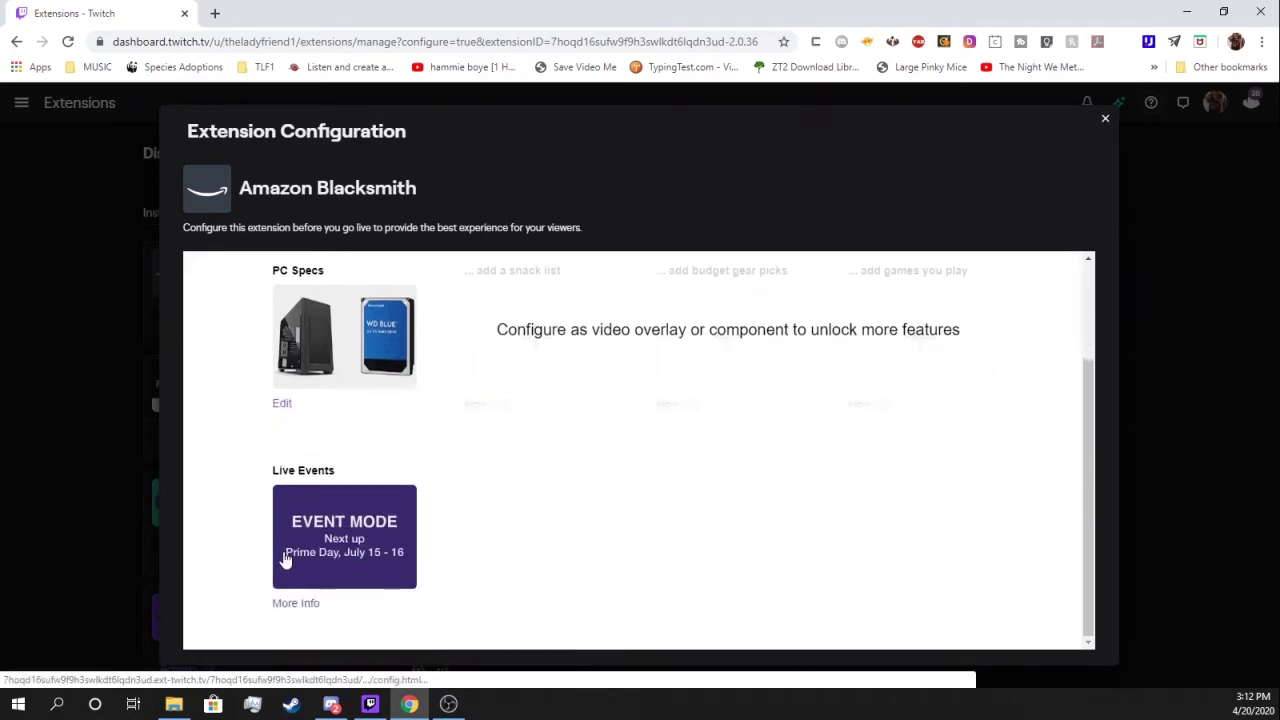
left_click(281, 404)
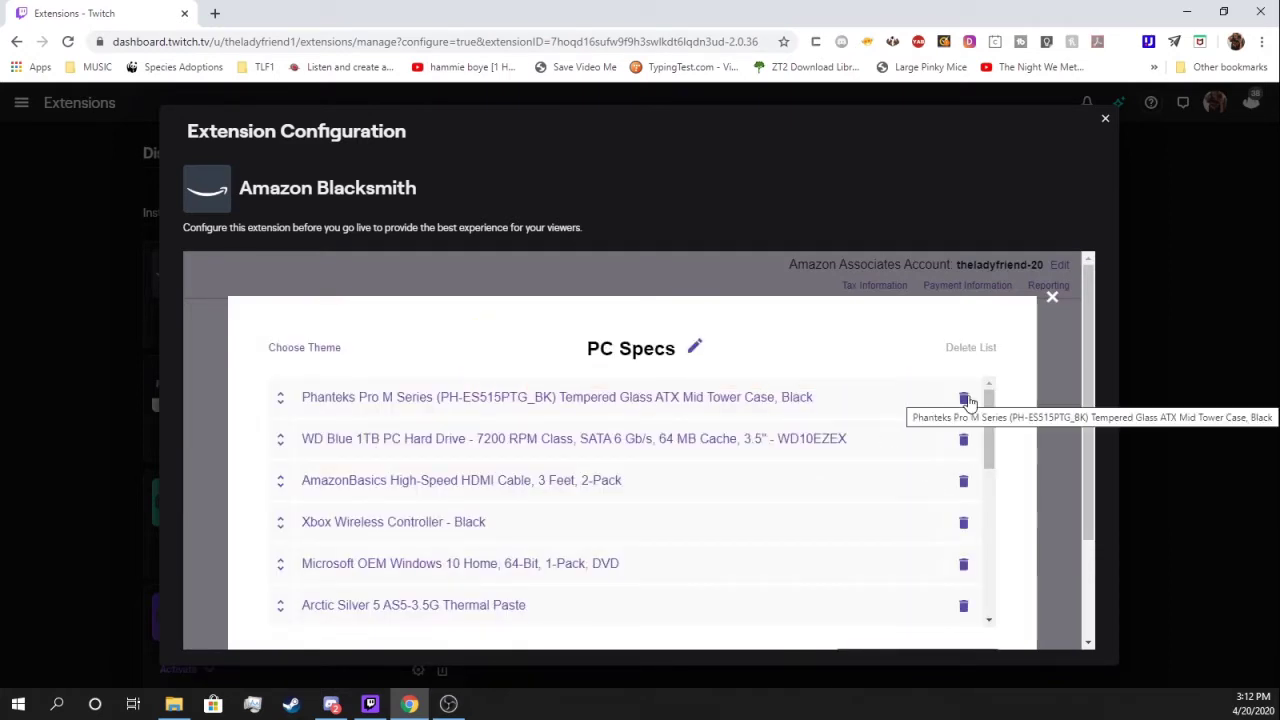
scroll(964, 404, "down", 3)
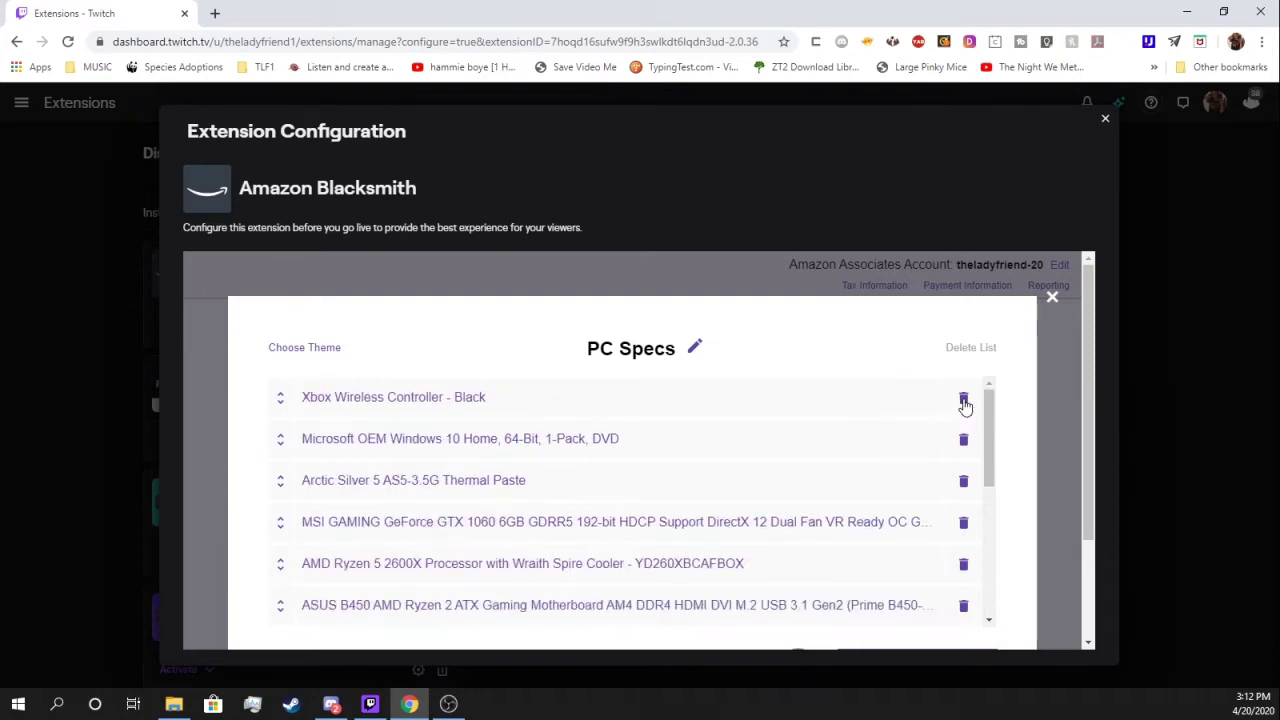
left_click(964, 399)
left_click(964, 399)
left_click(964, 399)
left_click(964, 399)
left_click(964, 399)
left_click(964, 399)
left_click(964, 399)
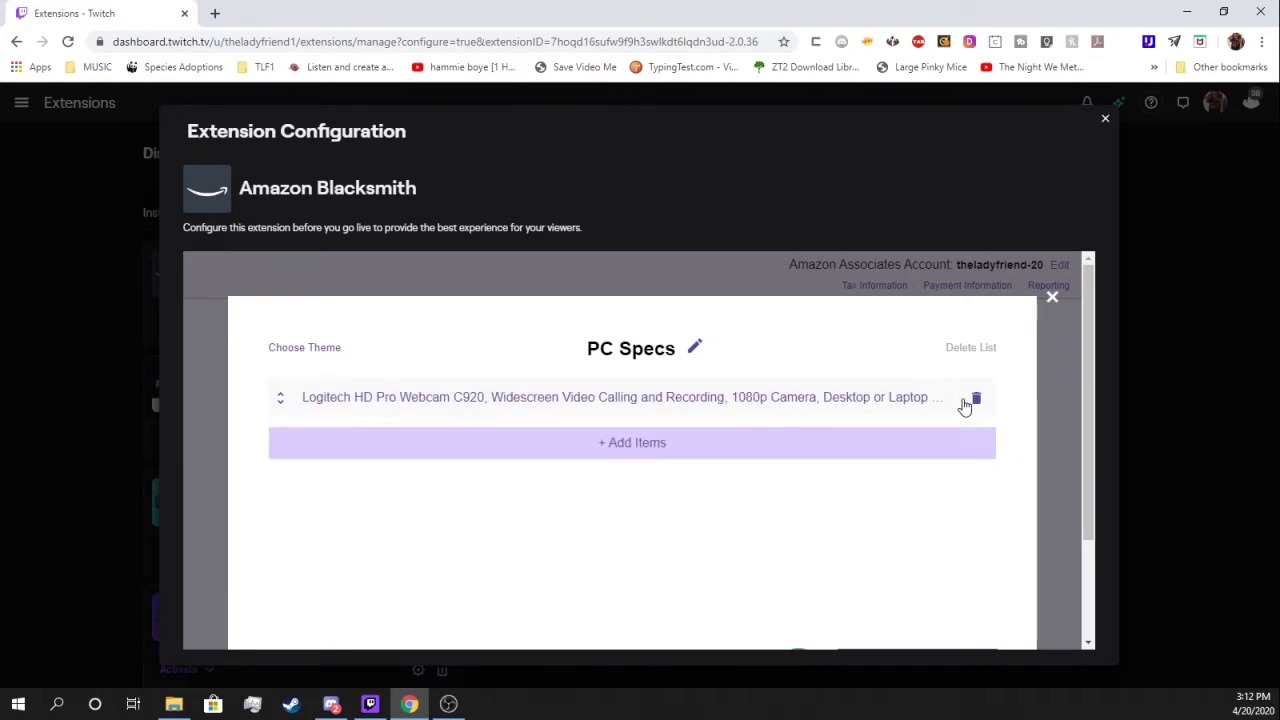
left_click(964, 399)
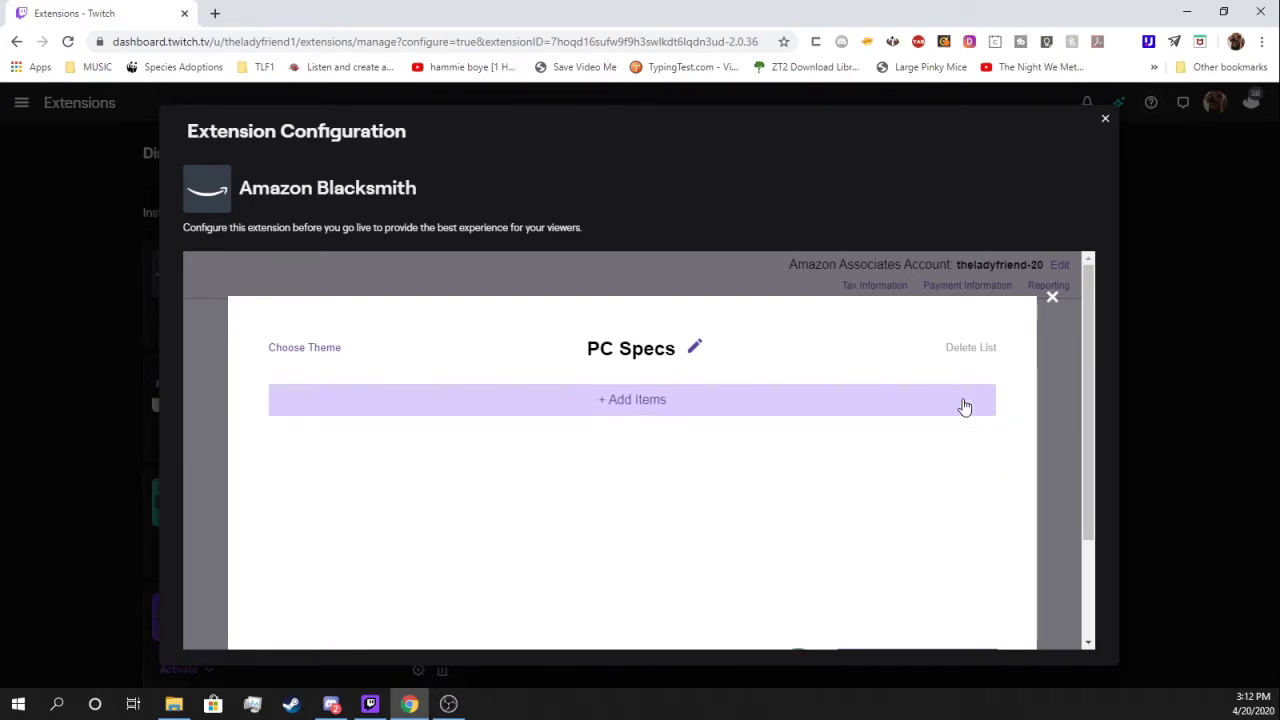
Confirm the PC Specs title and open the Amazon product search under + Add Items
left_click(695, 347)
left_click(768, 343)
left_click(774, 410)
left_click(510, 404)
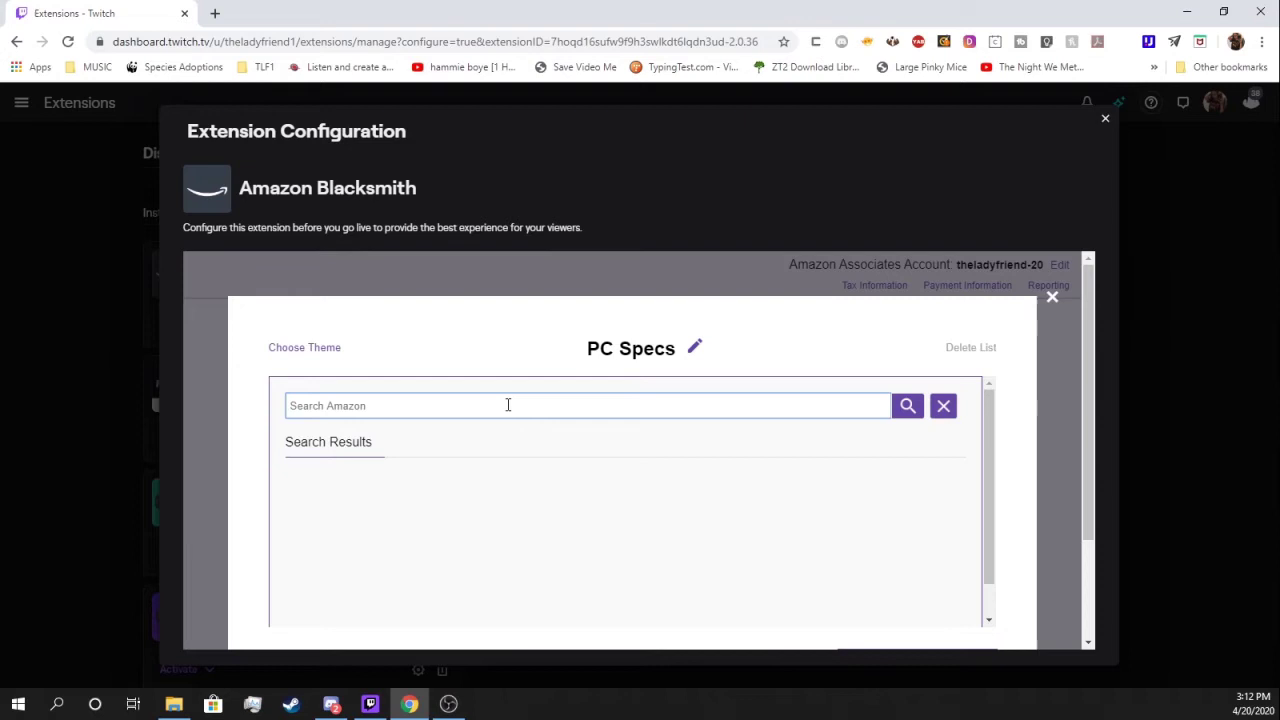
Add the Logitech HD Pro Webcam C920 to PC Specs and browse more 'logitech' results
type("logit")
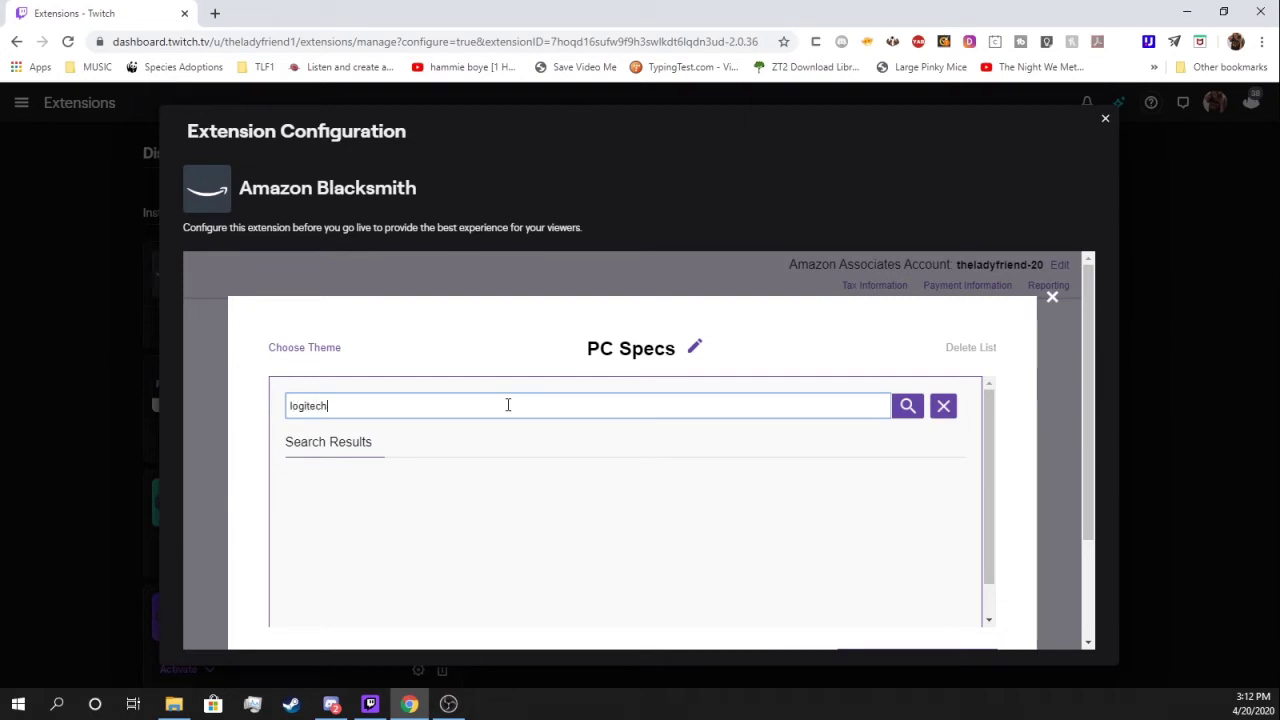
type("ech")
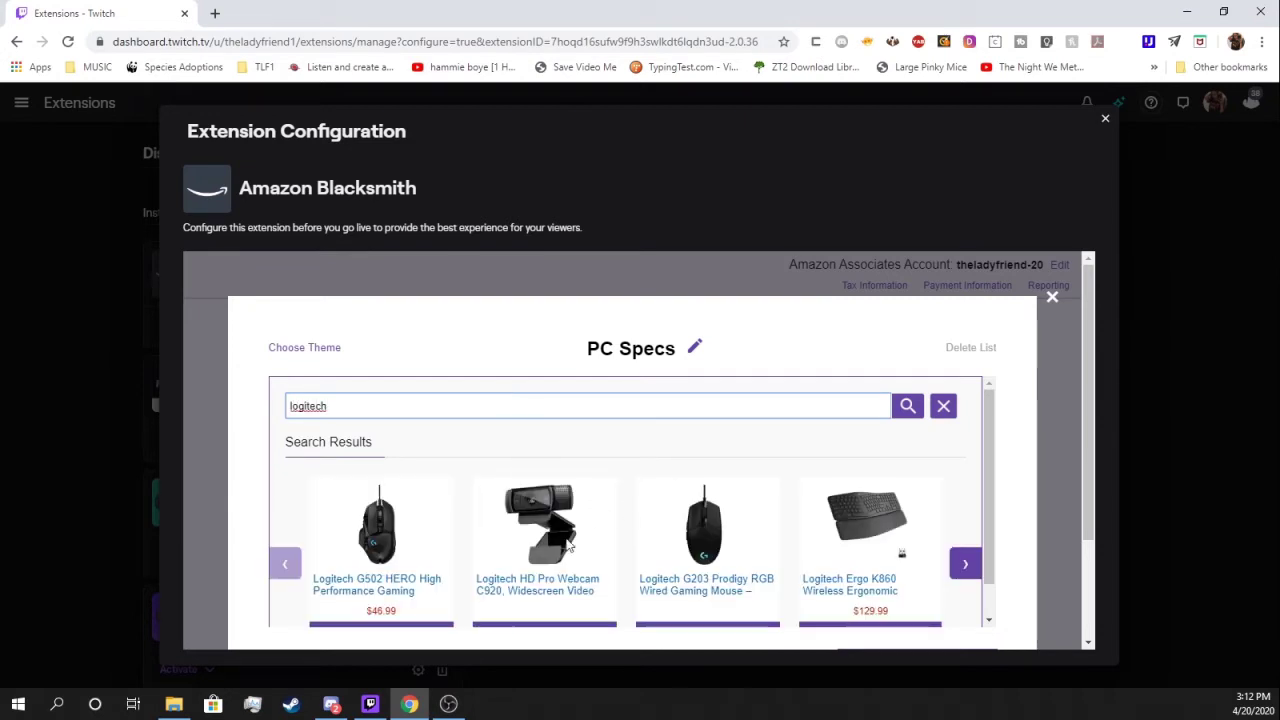
scroll(572, 550, "down", 1)
left_click(578, 600)
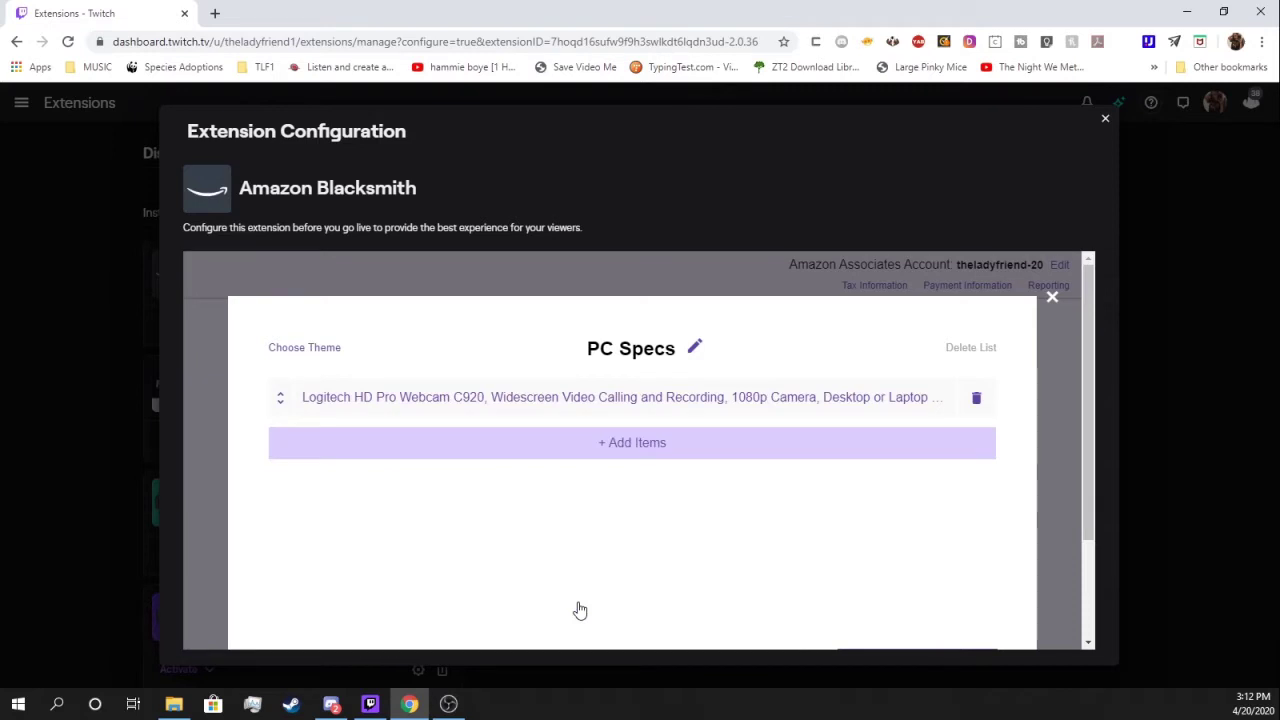
left_click(670, 451)
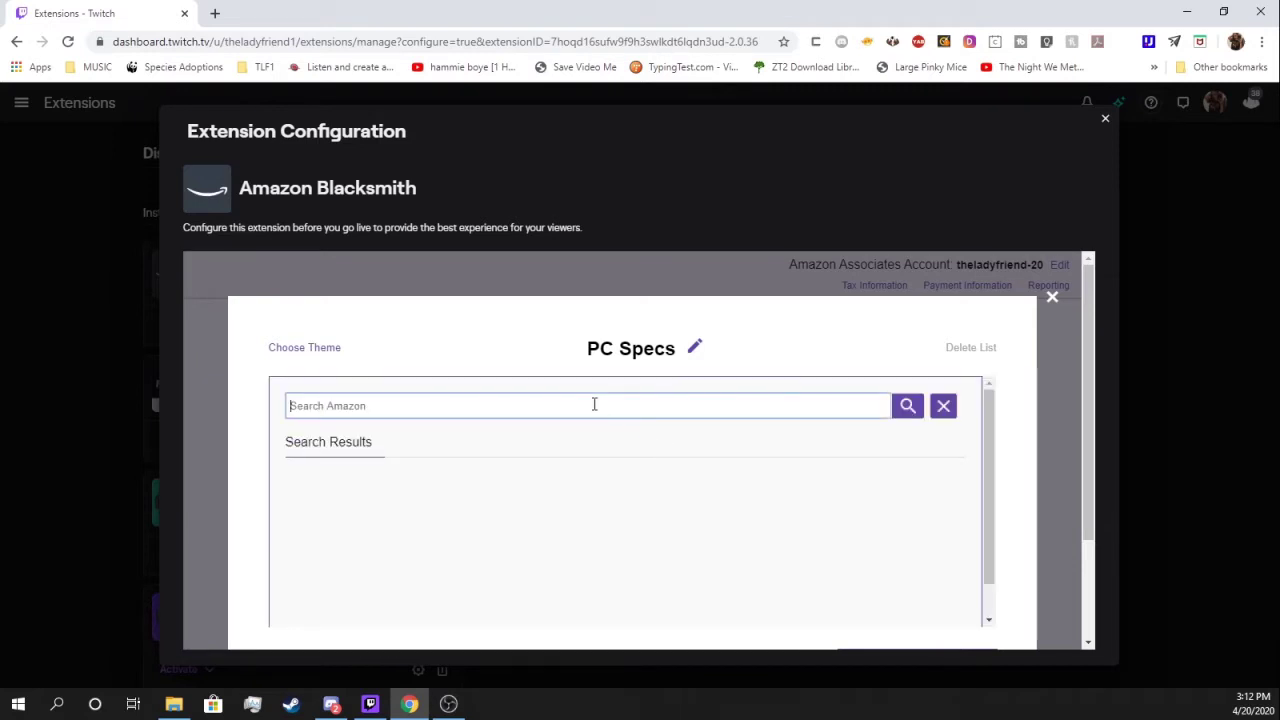
type("logitech")
left_click(905, 413)
scroll(830, 550, "down", 1)
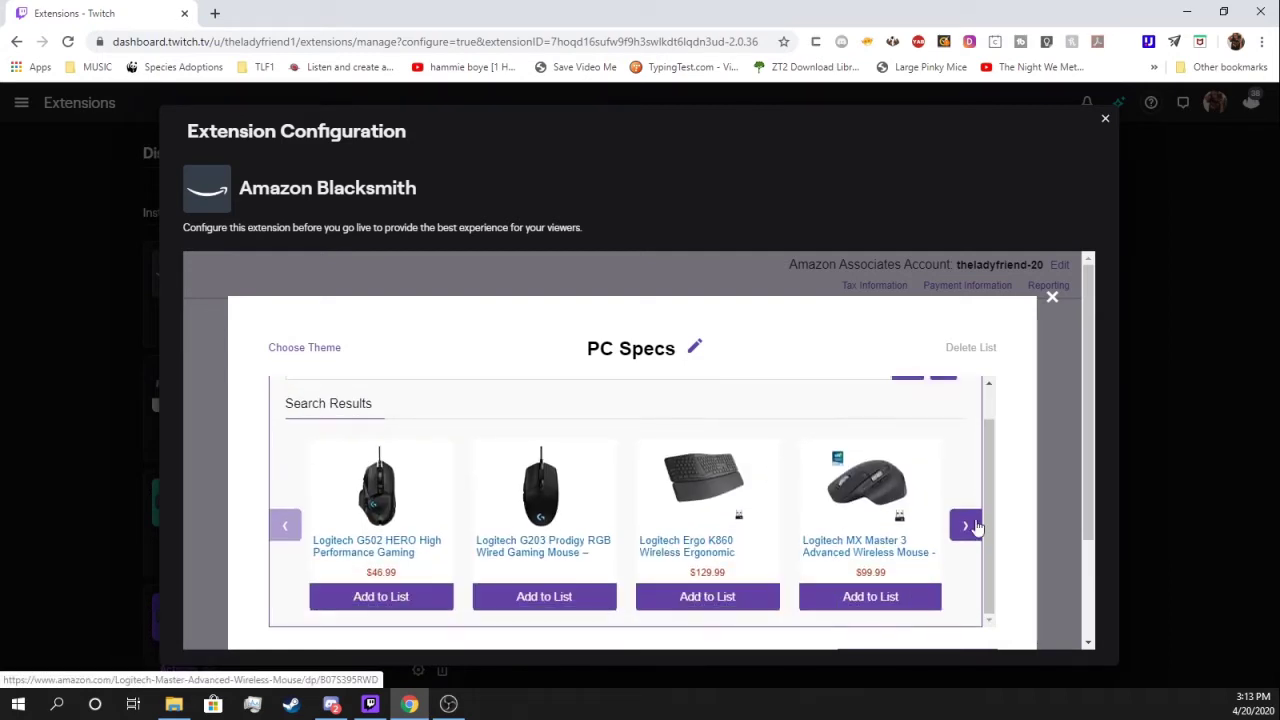
left_click(966, 526)
left_click(966, 526)
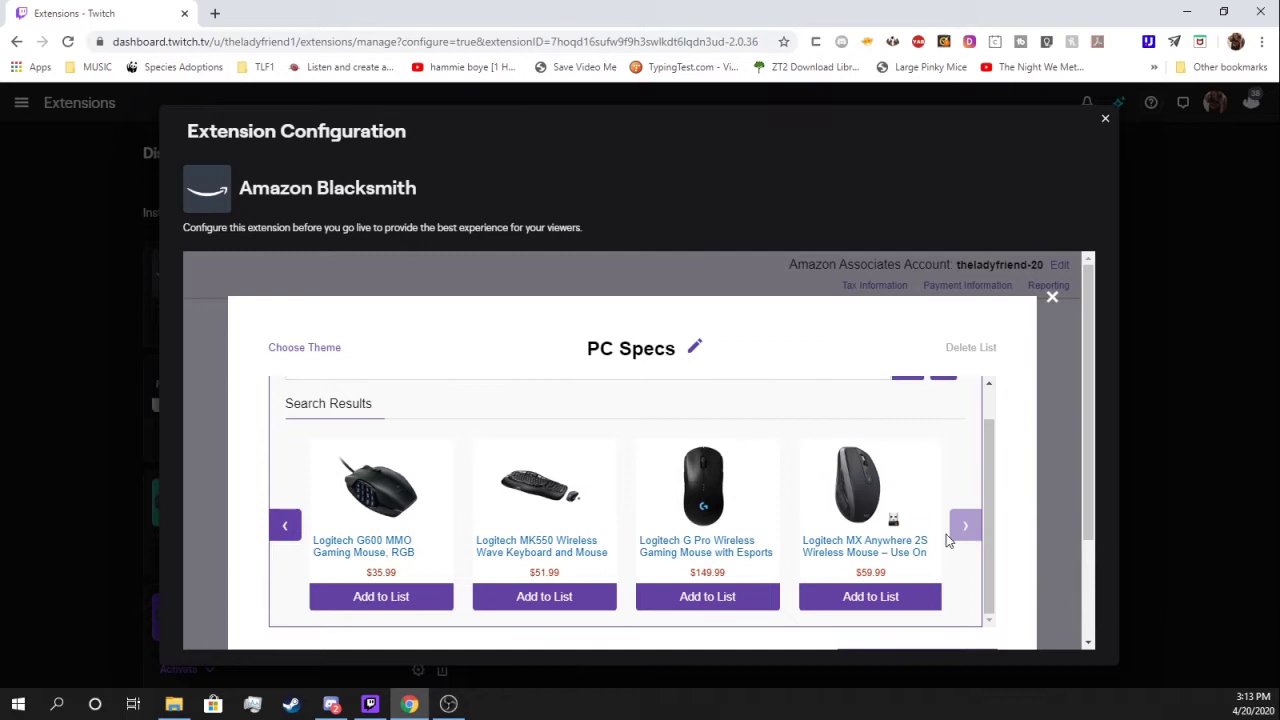
scroll(880, 550, "down", 1)
scroll(645, 521, "up", 1)
Refine the search to 'logitech keyboard' and add the G Pro Mechanical Gaming Keyboard
left_click(511, 414)
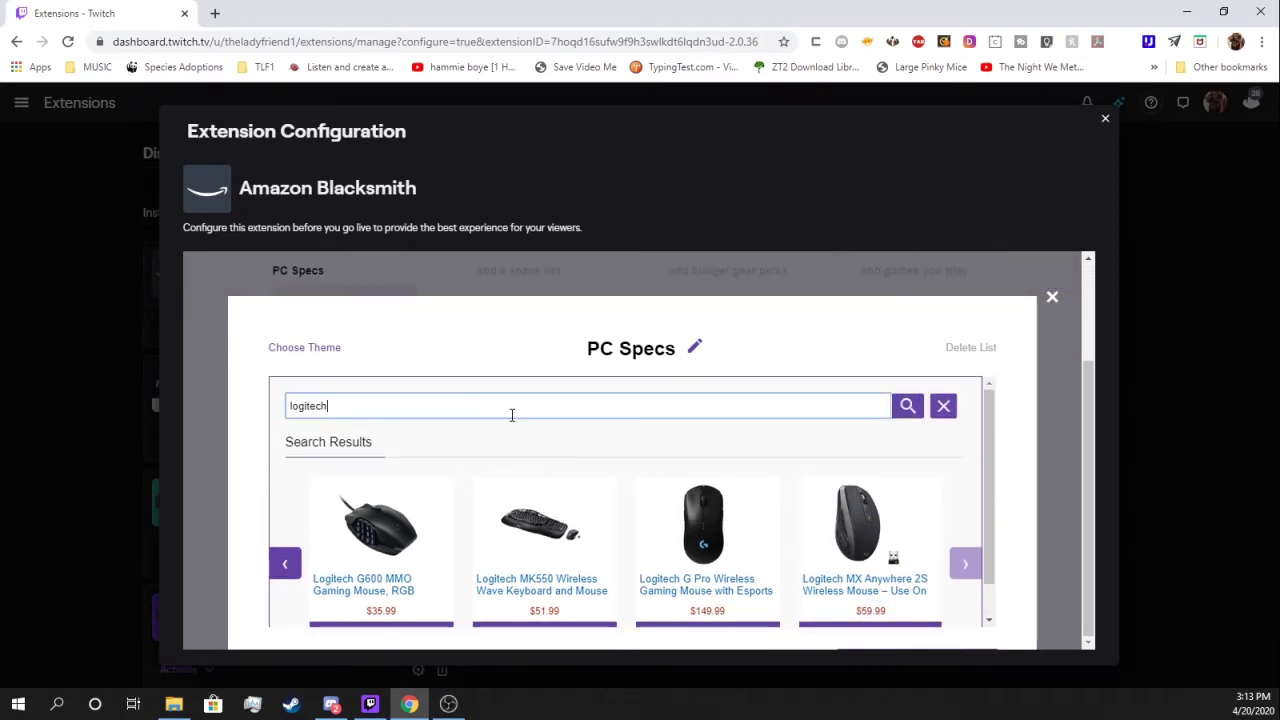
type("keyboard")
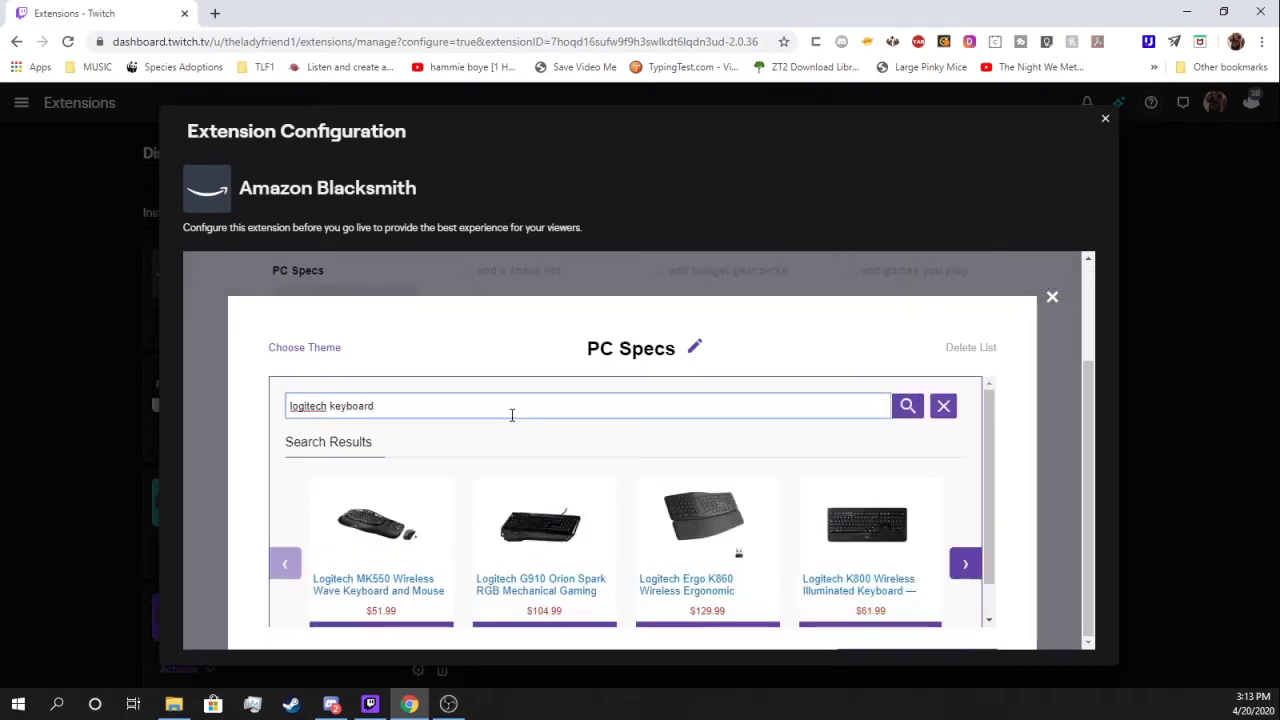
scroll(630, 586, "down", 1)
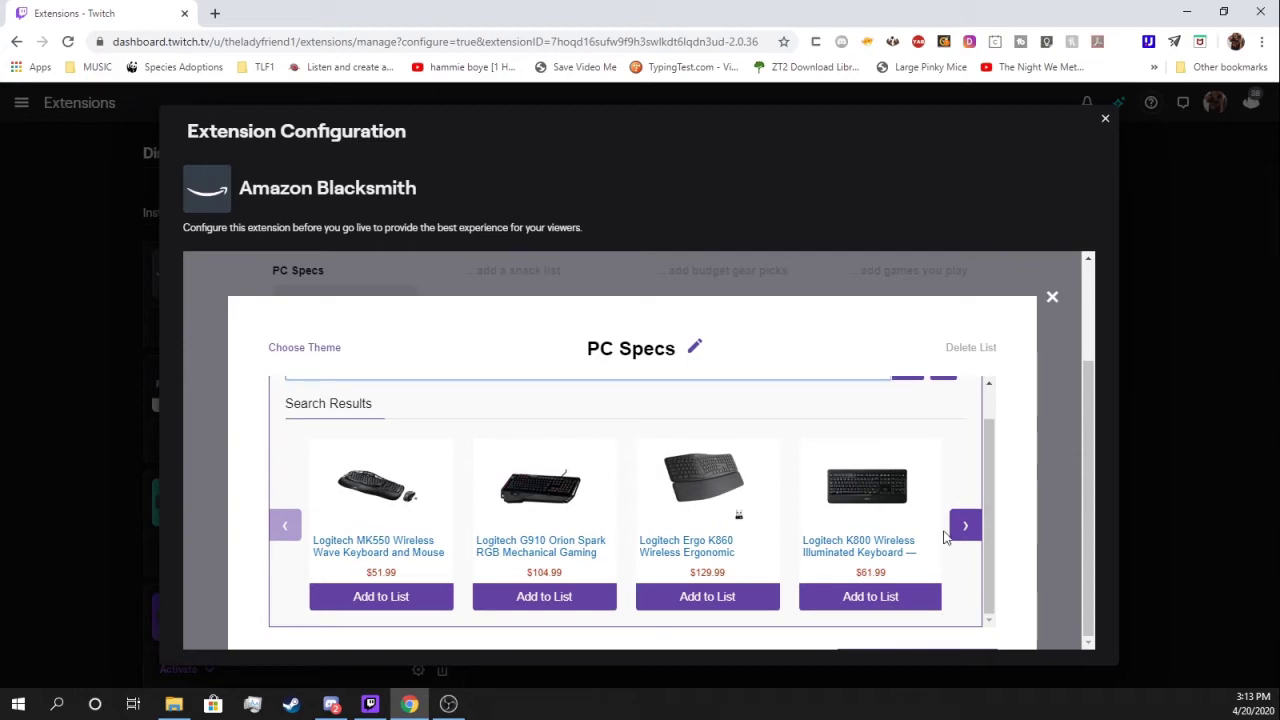
left_click(977, 533)
left_click(970, 533)
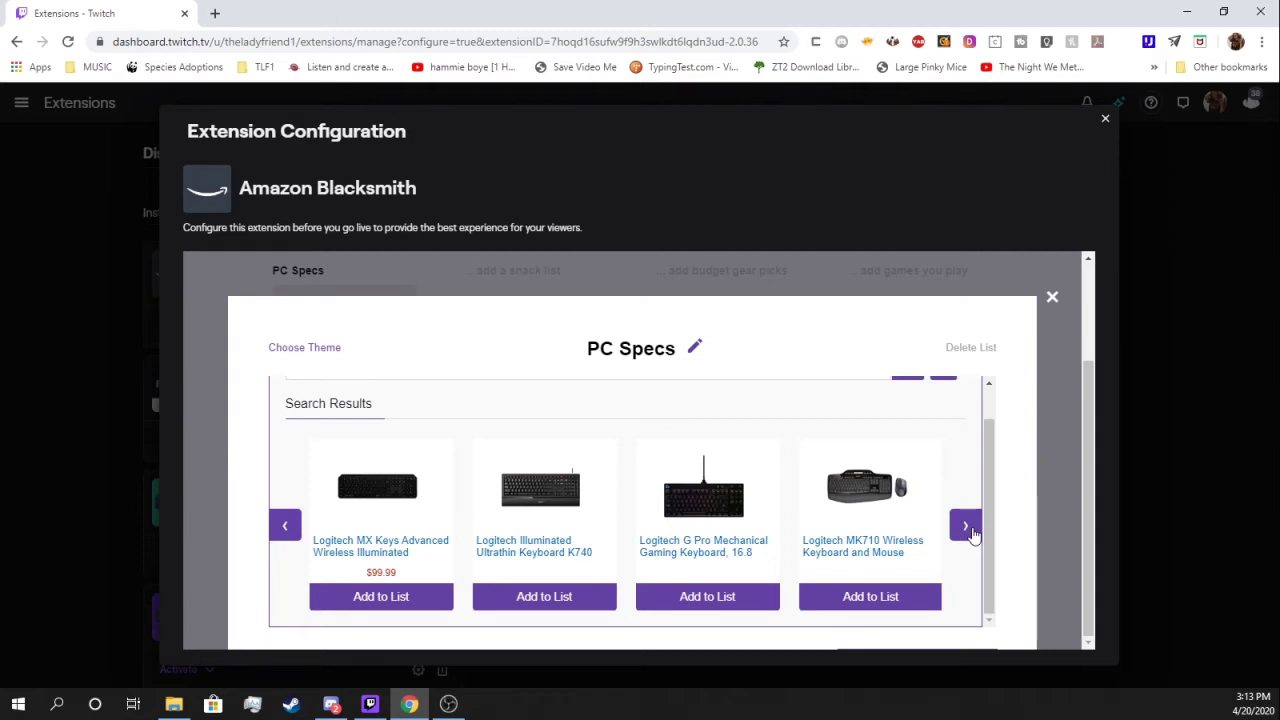
left_click(972, 533)
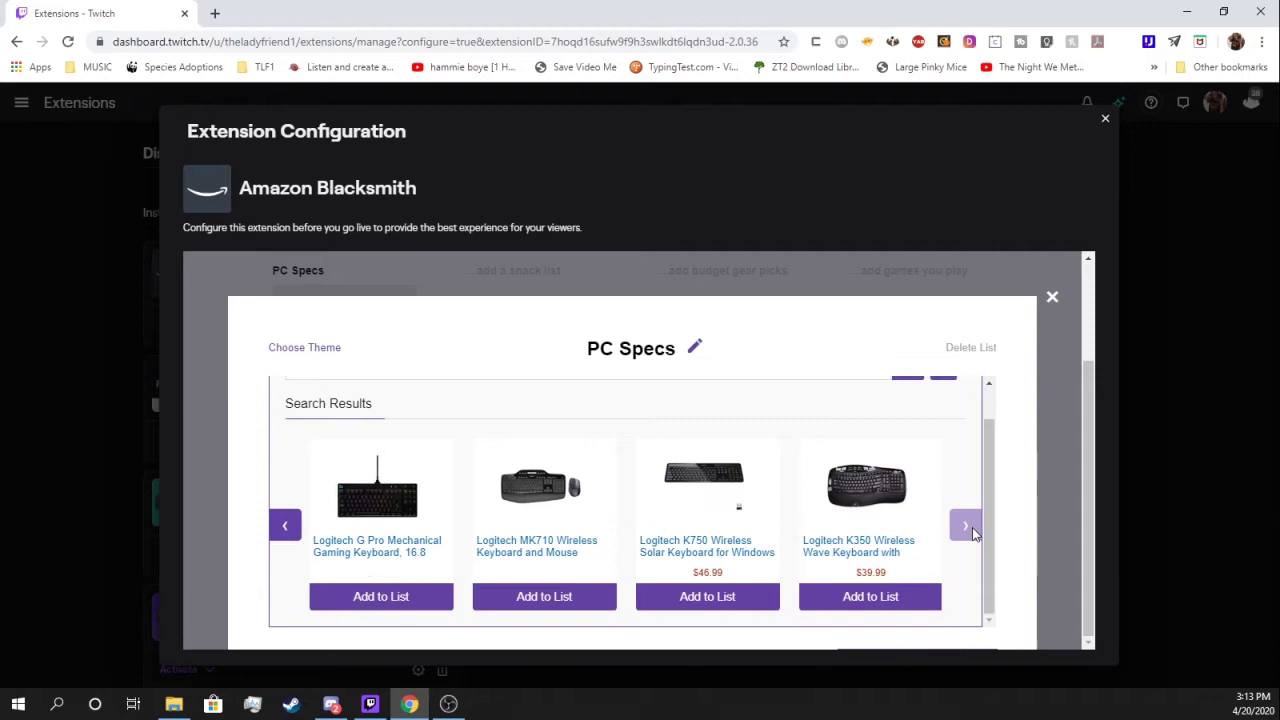
left_click(414, 598)
Search 'blue snoball' and add the Blue Snowball iCE mic to PC Specs
left_click(590, 490)
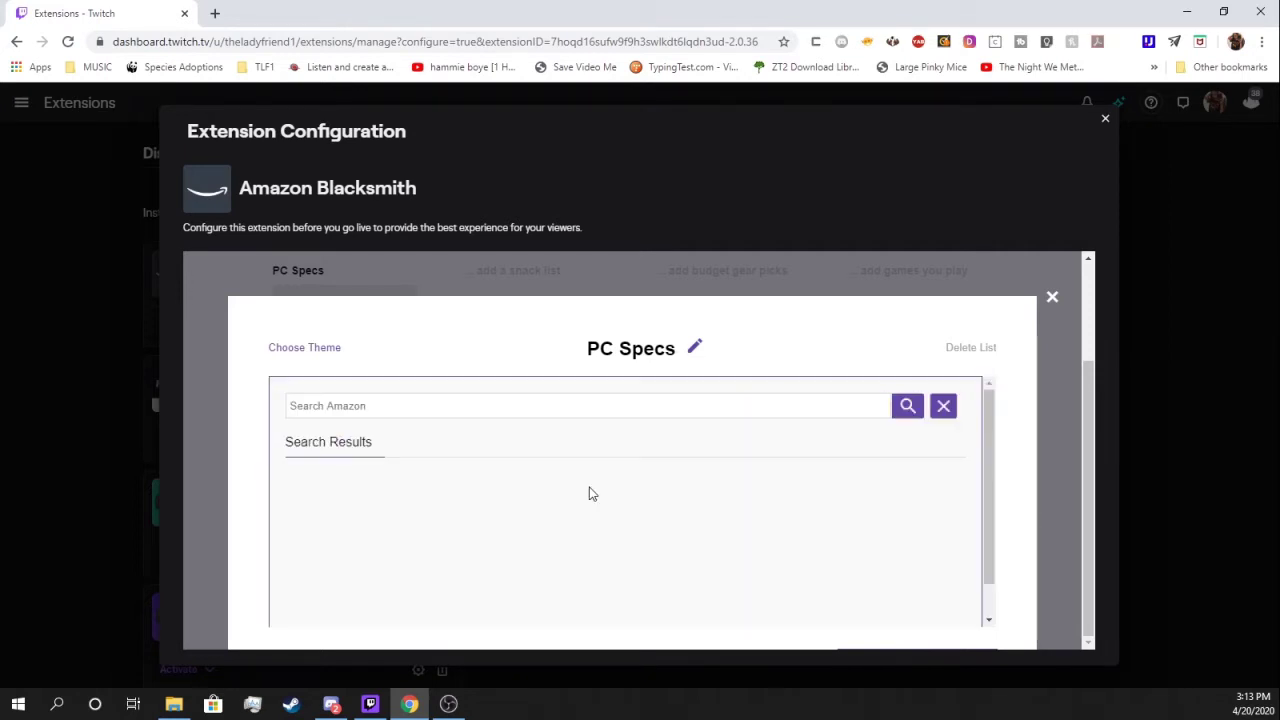
left_click(571, 405)
type("blue")
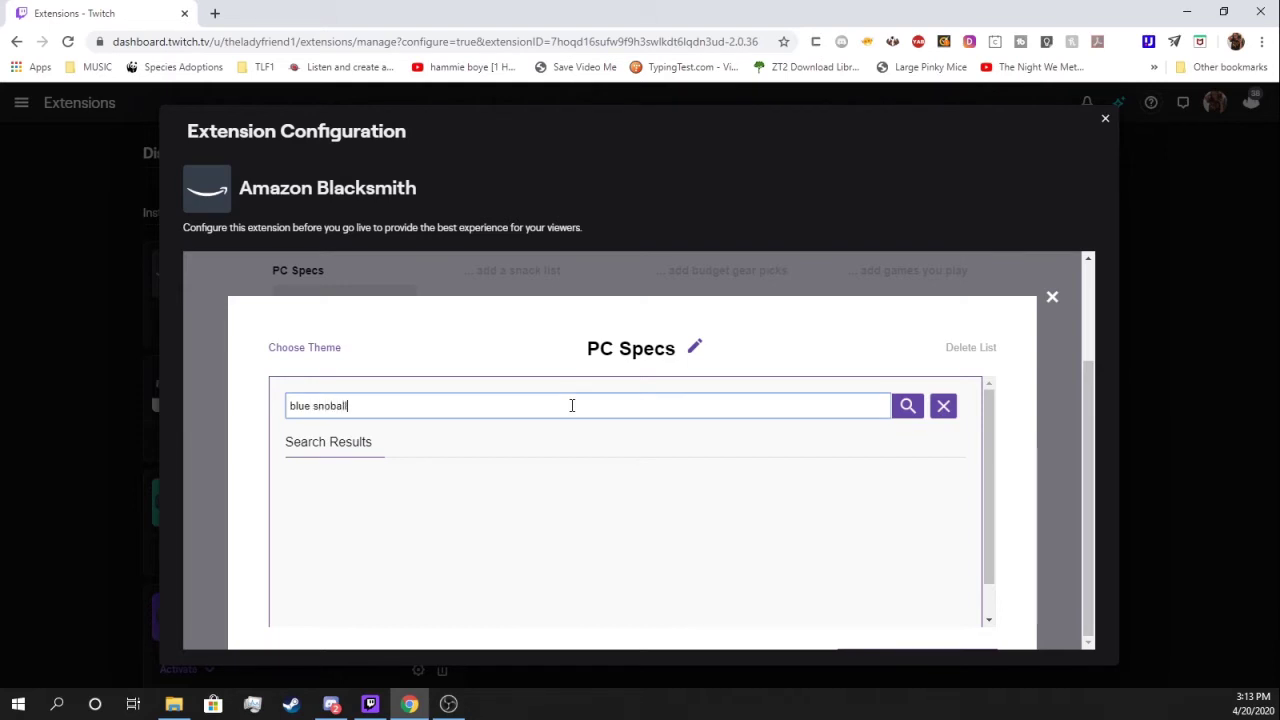
type(" snoball")
key("Return")
scroll(440, 596, "down", 1)
left_click(428, 600)
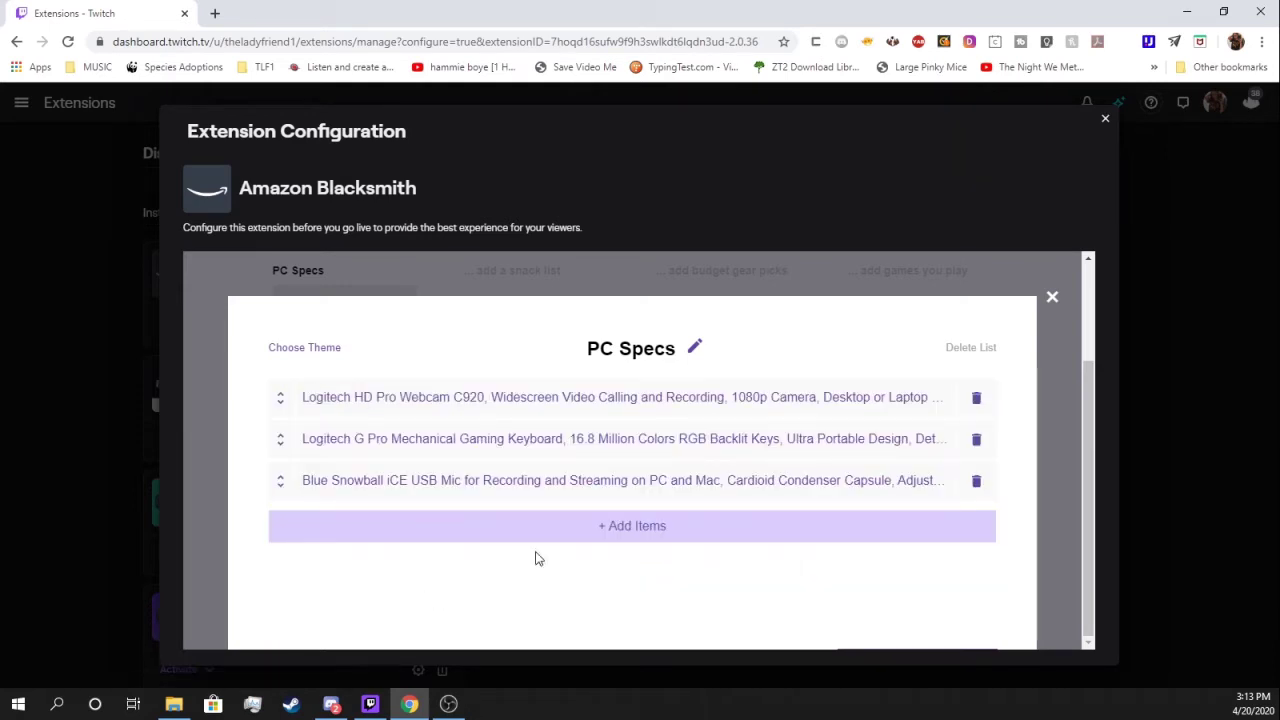
Close the PC Specs list editor and review the updated product card
scroll(715, 512, "up", 2)
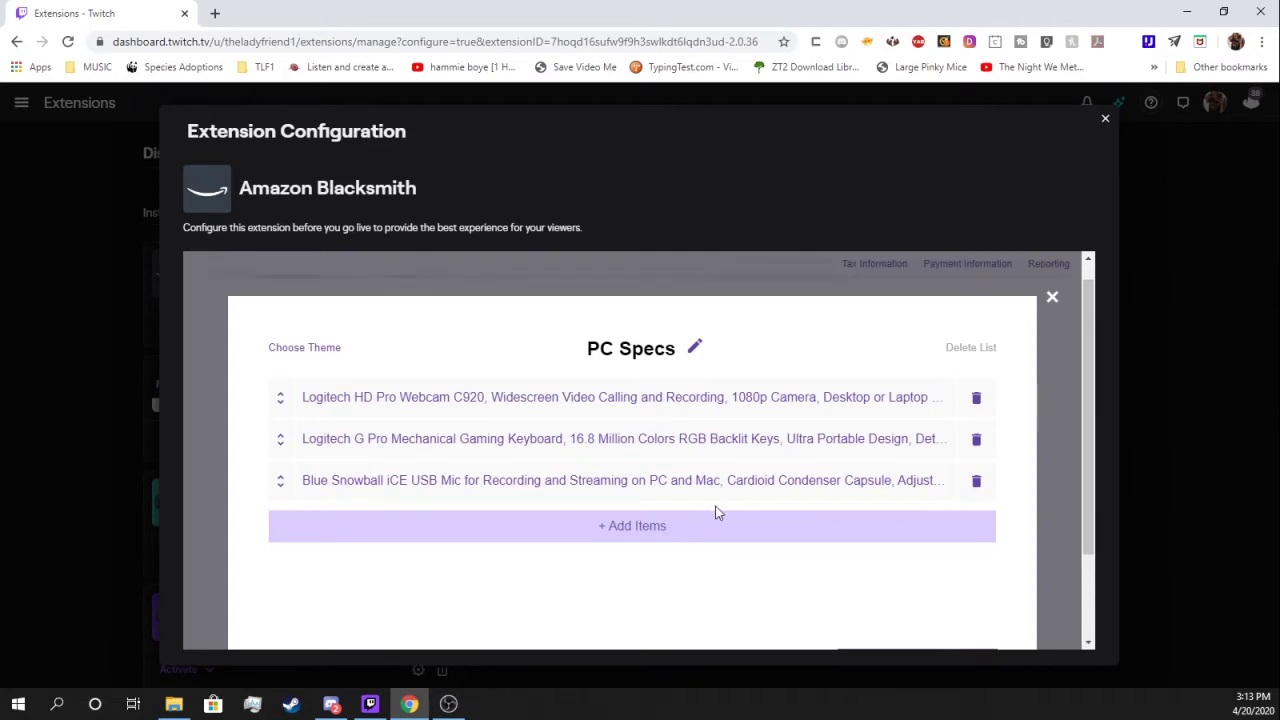
scroll(740, 500, "down", 2)
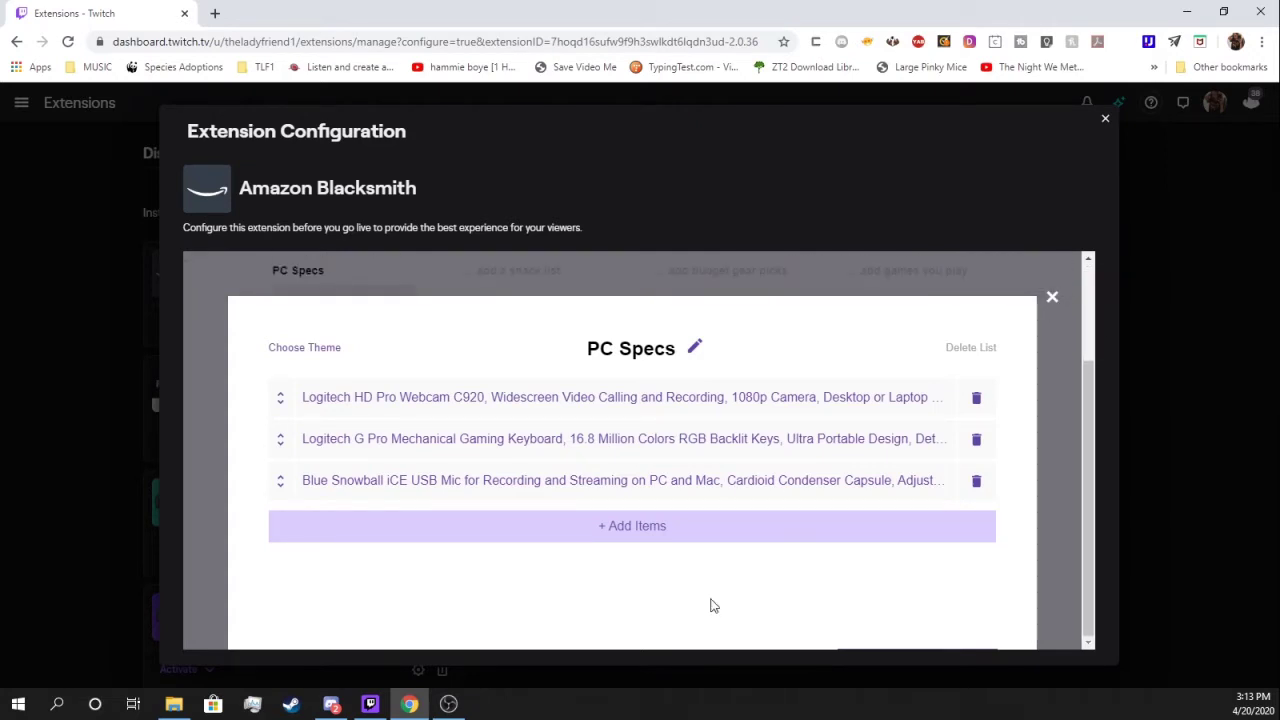
left_click(1052, 297)
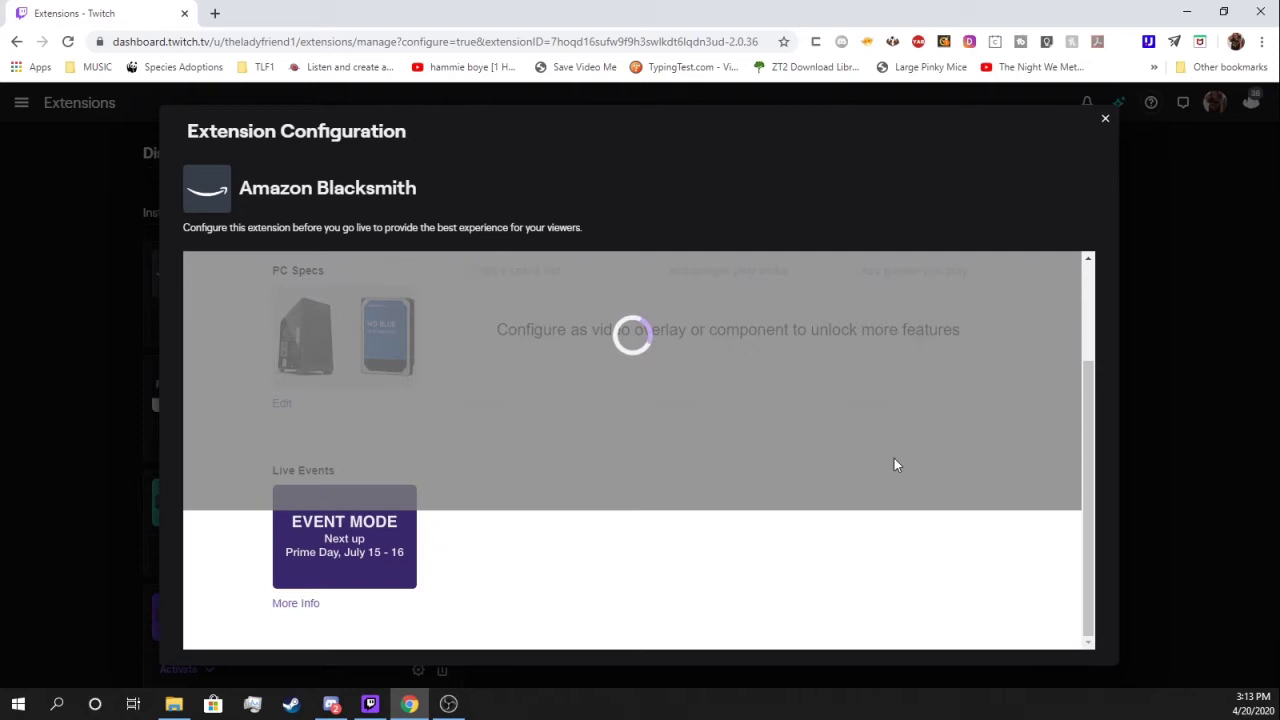
scroll(521, 592, "up", 2)
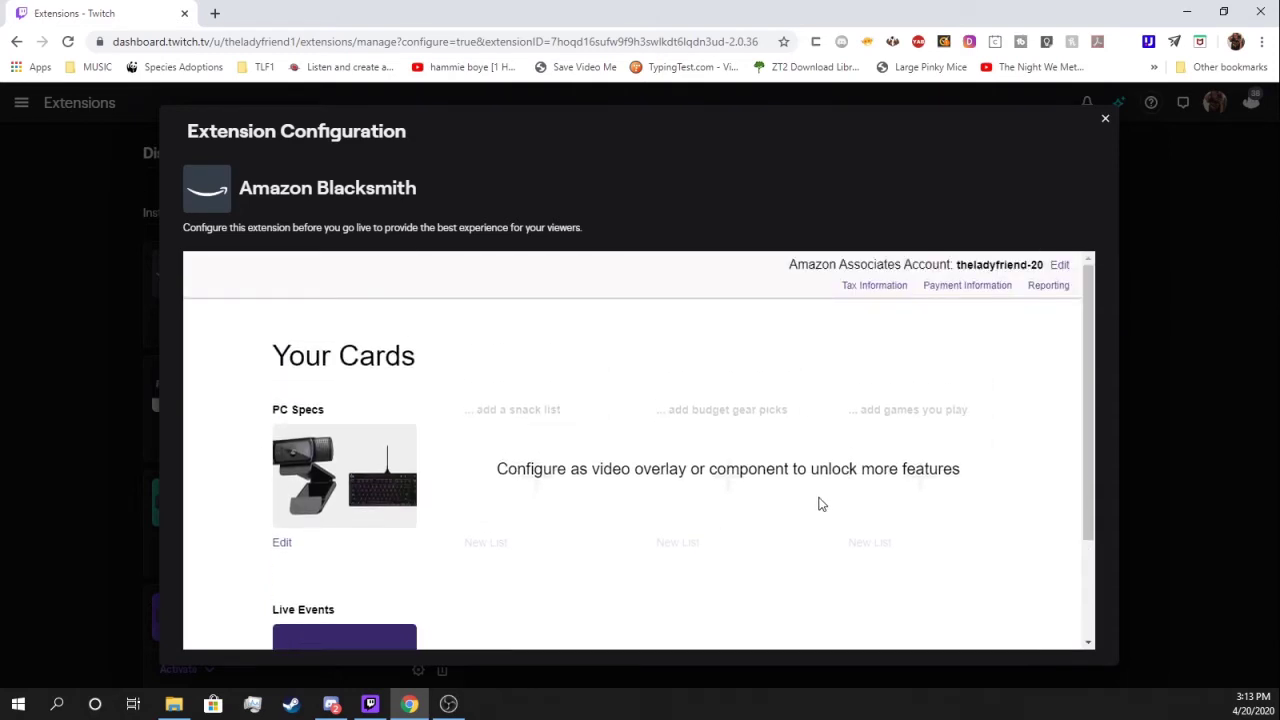
scroll(820, 504, "down", 2)
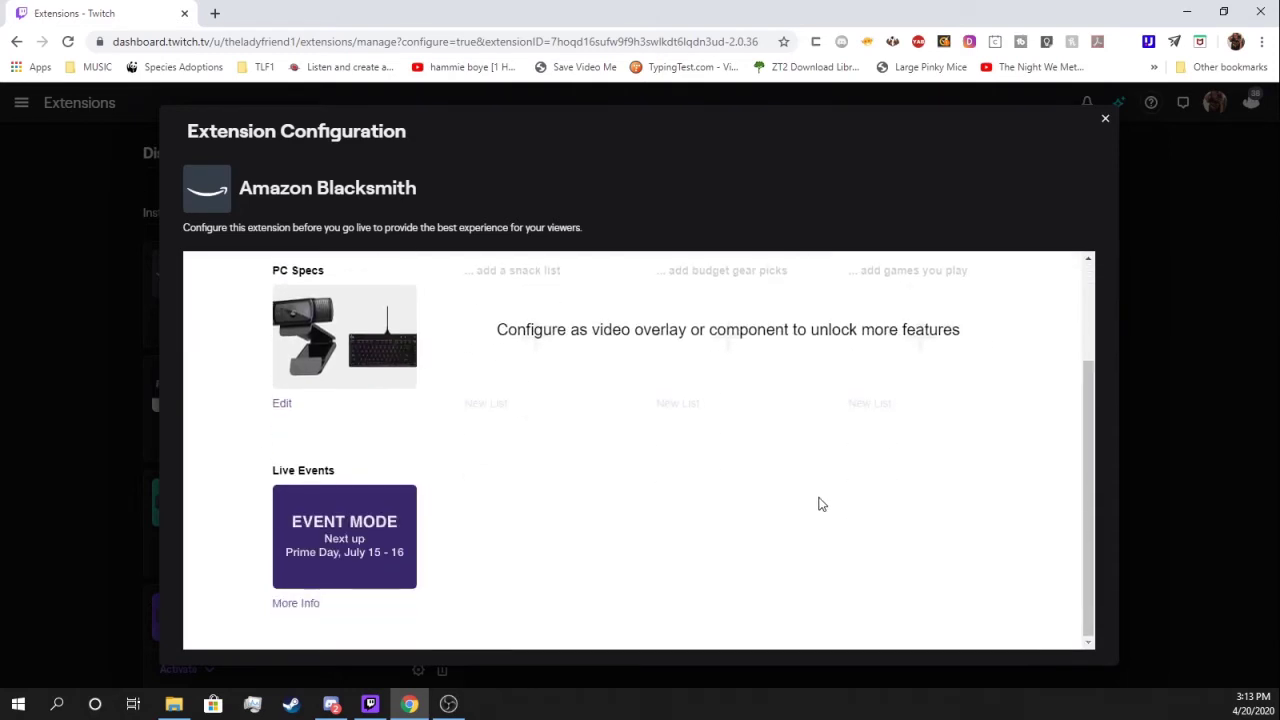
Close the configuration and activate Amazon Blacksmith as a new panel
left_click(1104, 122)
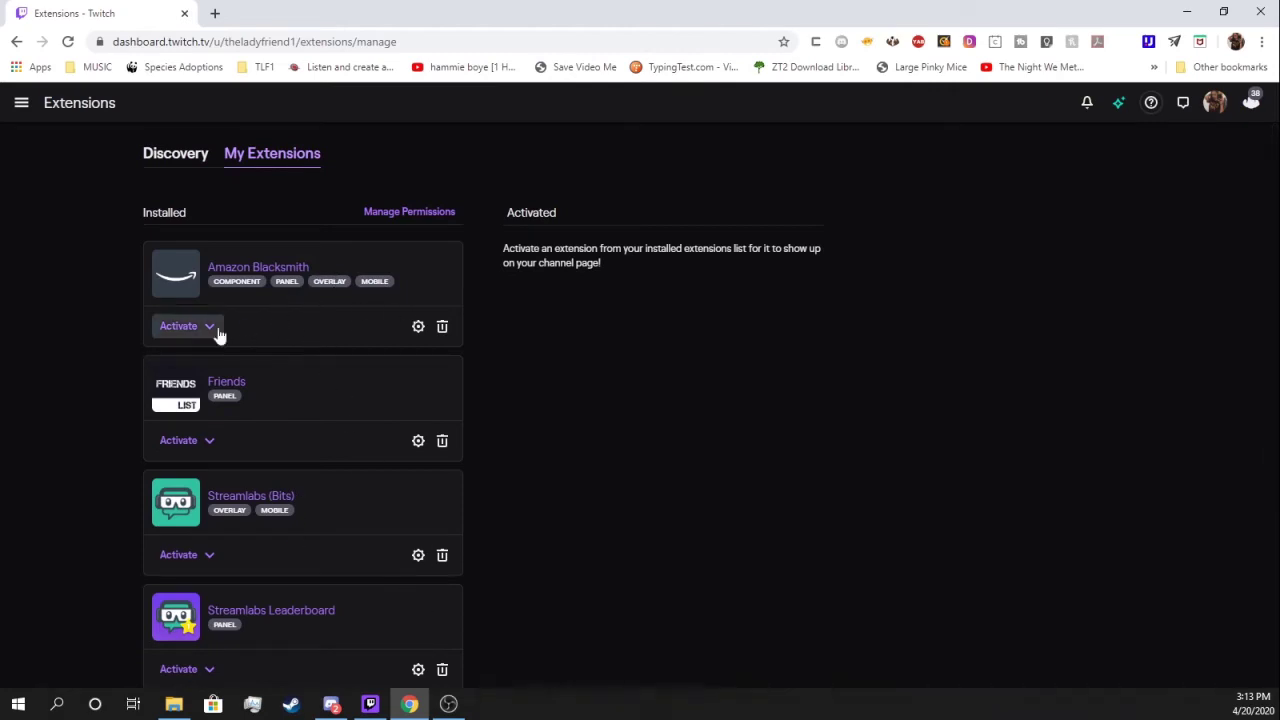
left_click(183, 330)
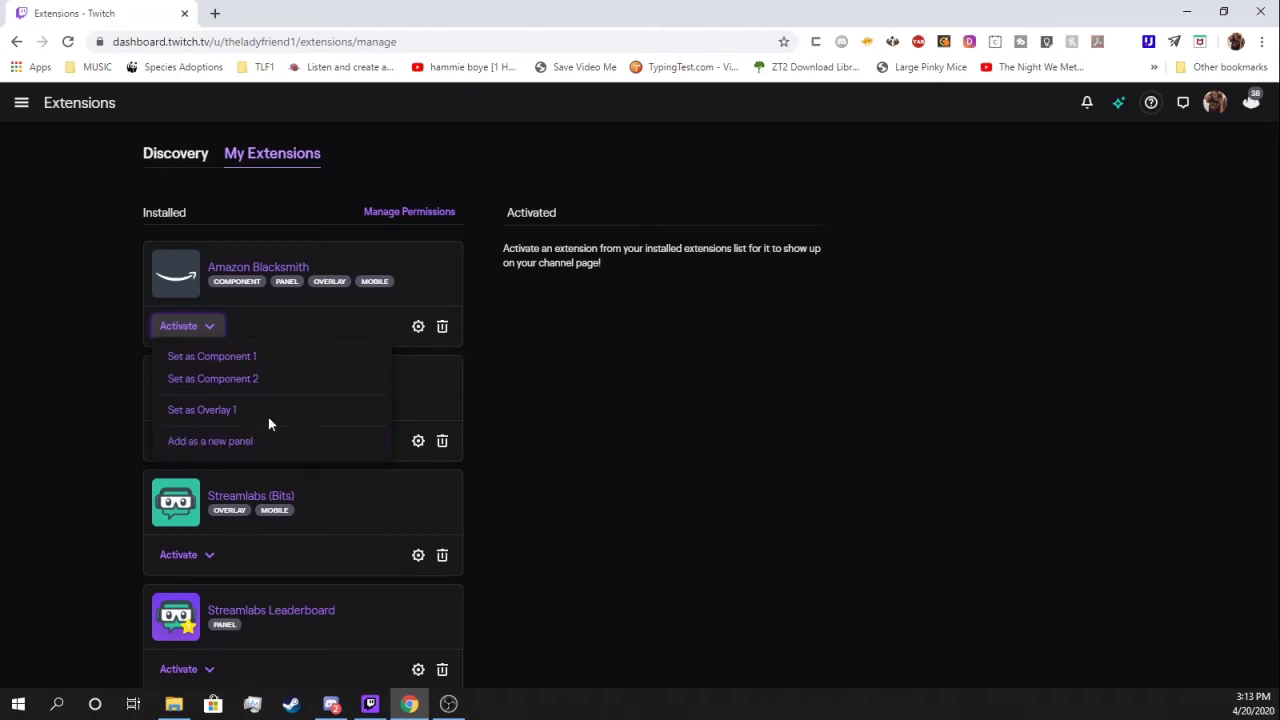
left_click(287, 446)
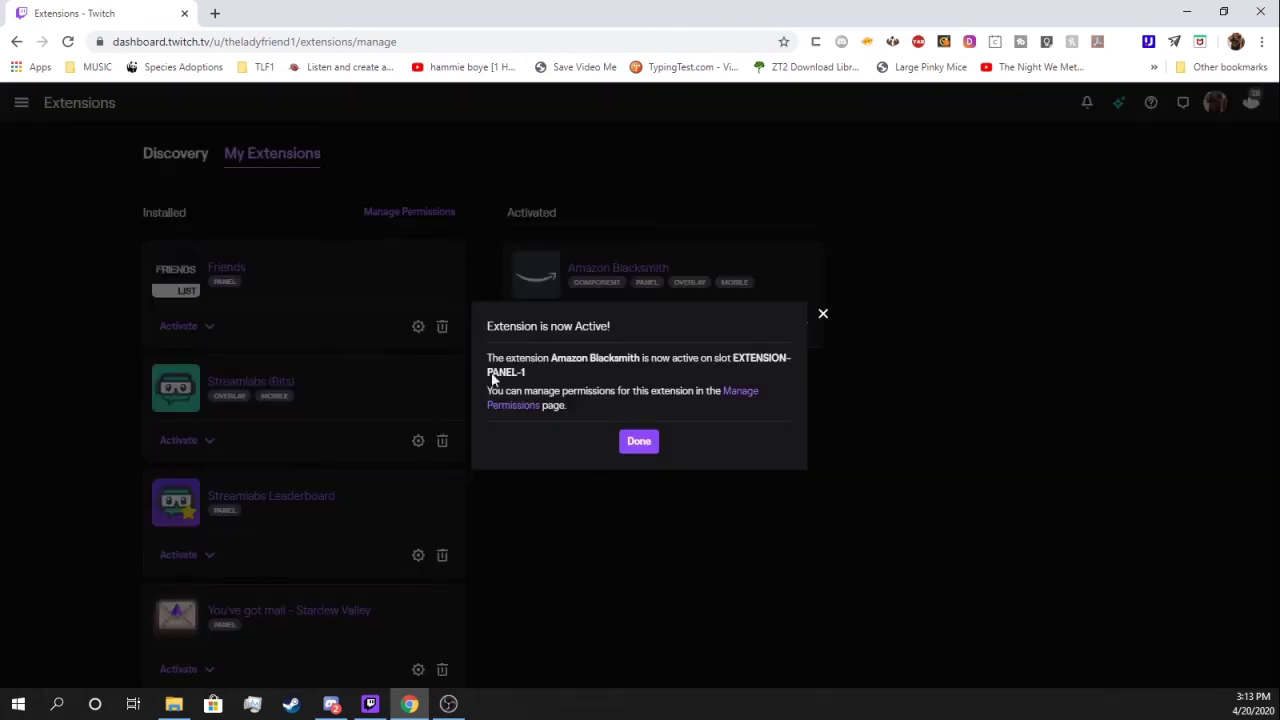
left_click(643, 445)
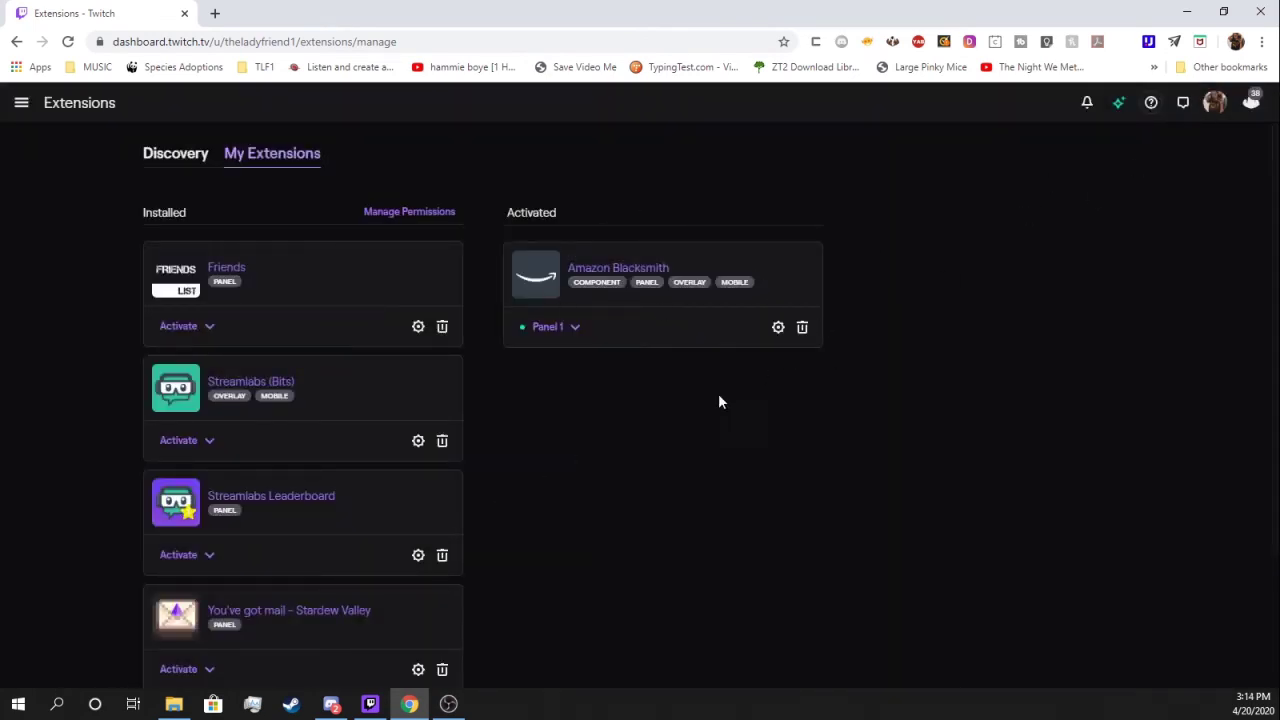
Reopen the Amazon Blacksmith configuration to check it, close it, and bring up the account menu
left_click(778, 327)
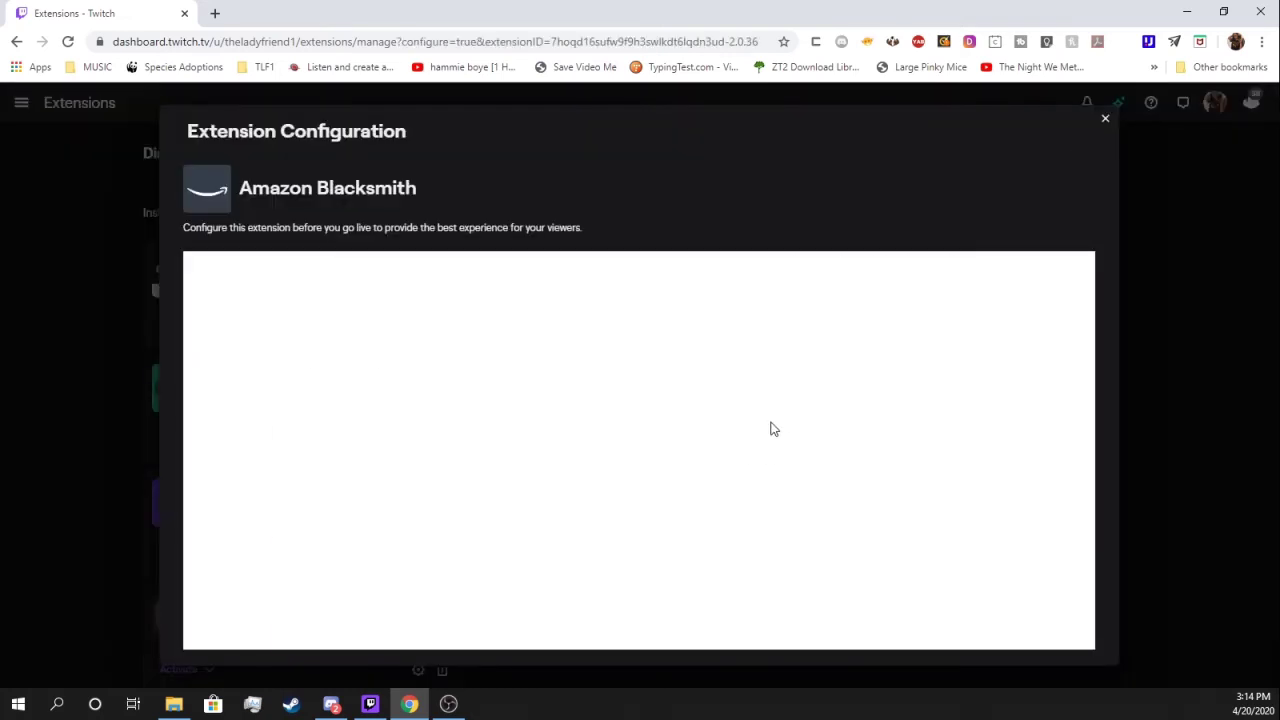
scroll(1000, 300, "up", 2)
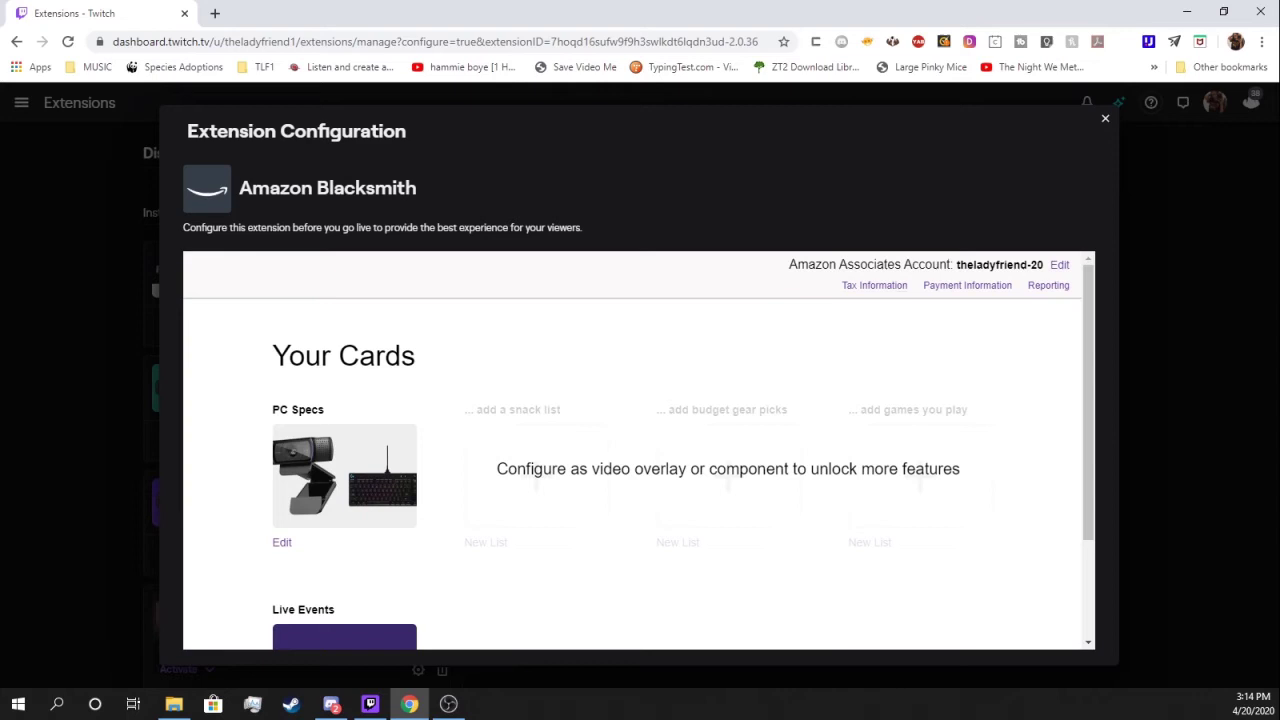
left_click(1104, 120)
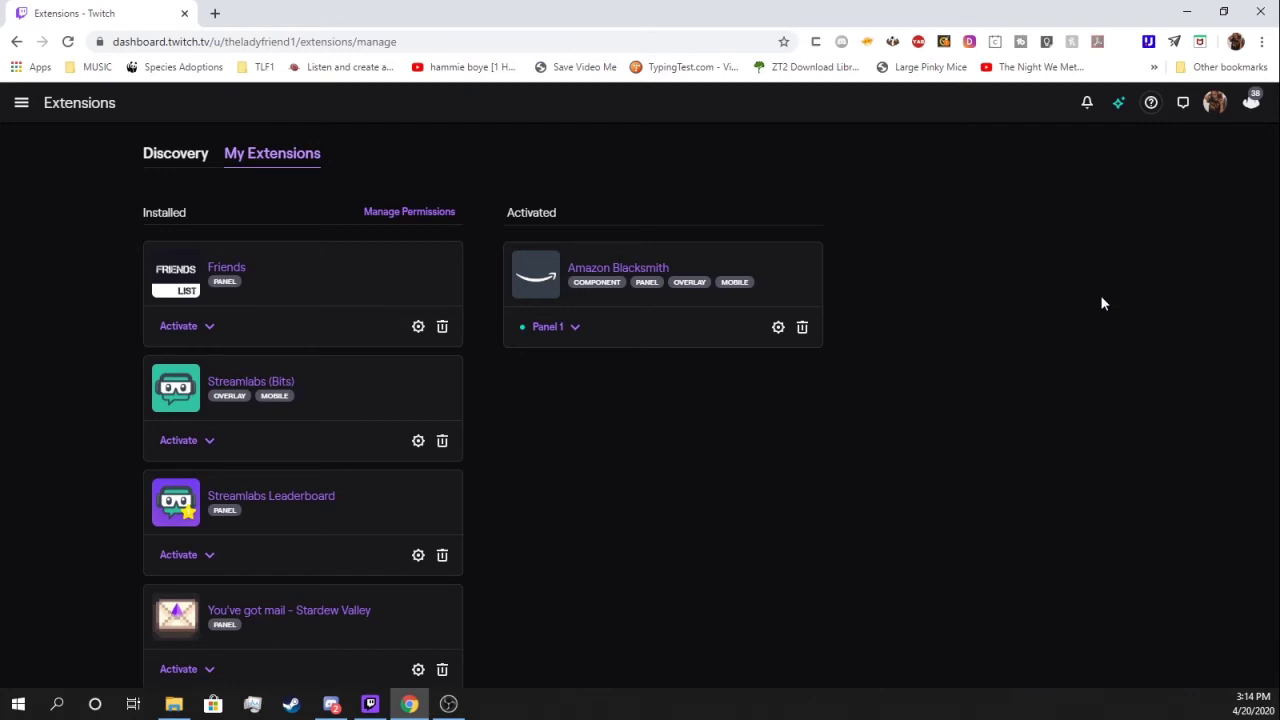
left_click(1216, 104)
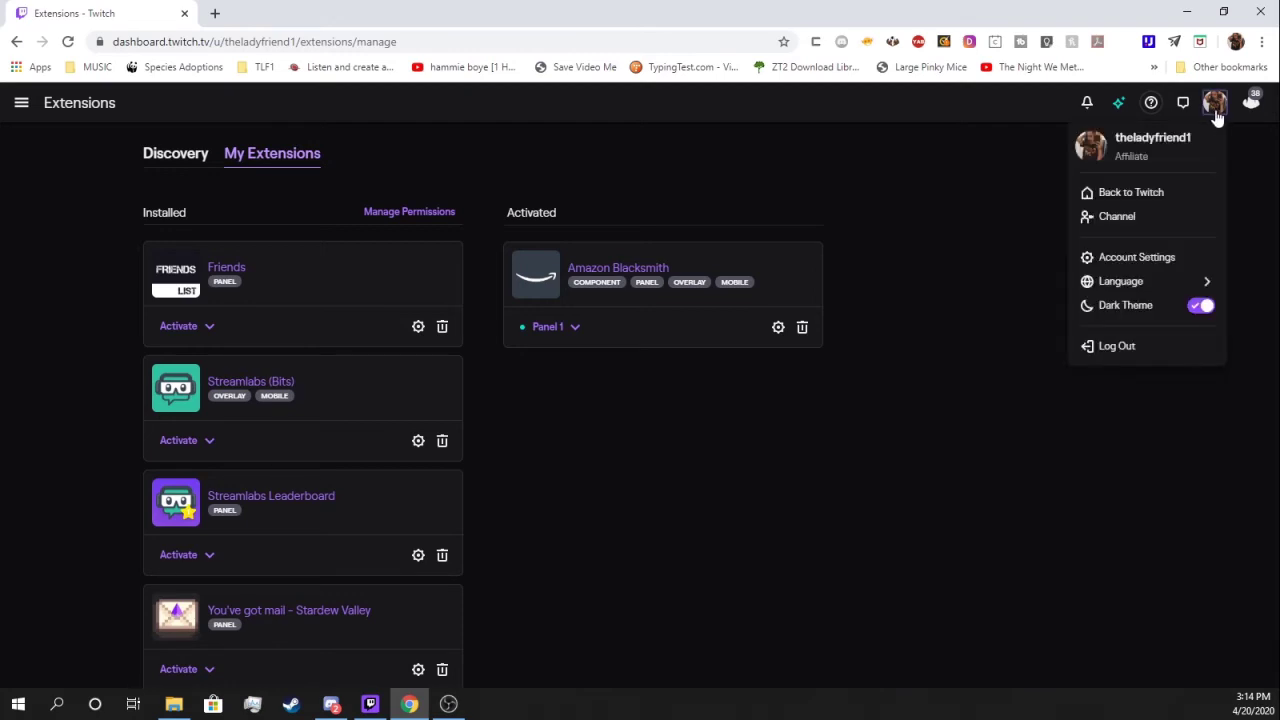
On the channel page, collapse the Amazon Blacksmith PC SPECS list and show the extension's More Info
left_click(1131, 217)
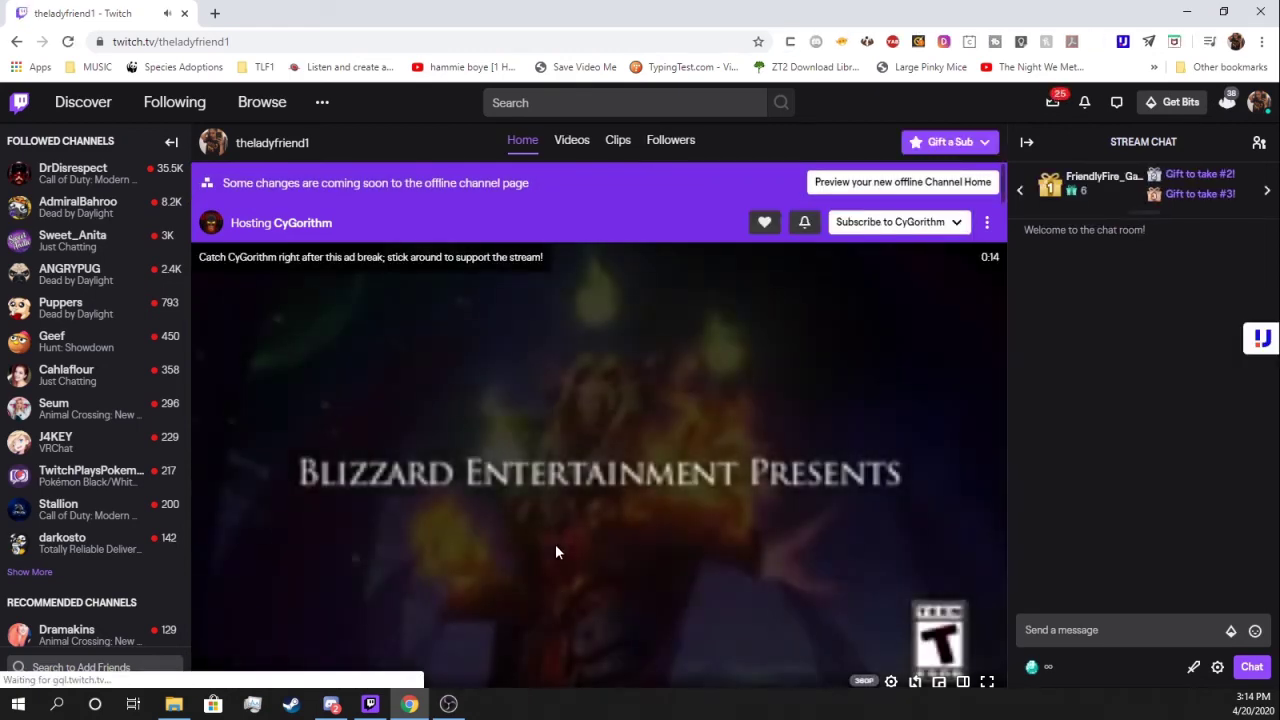
scroll(286, 563, "down", 3)
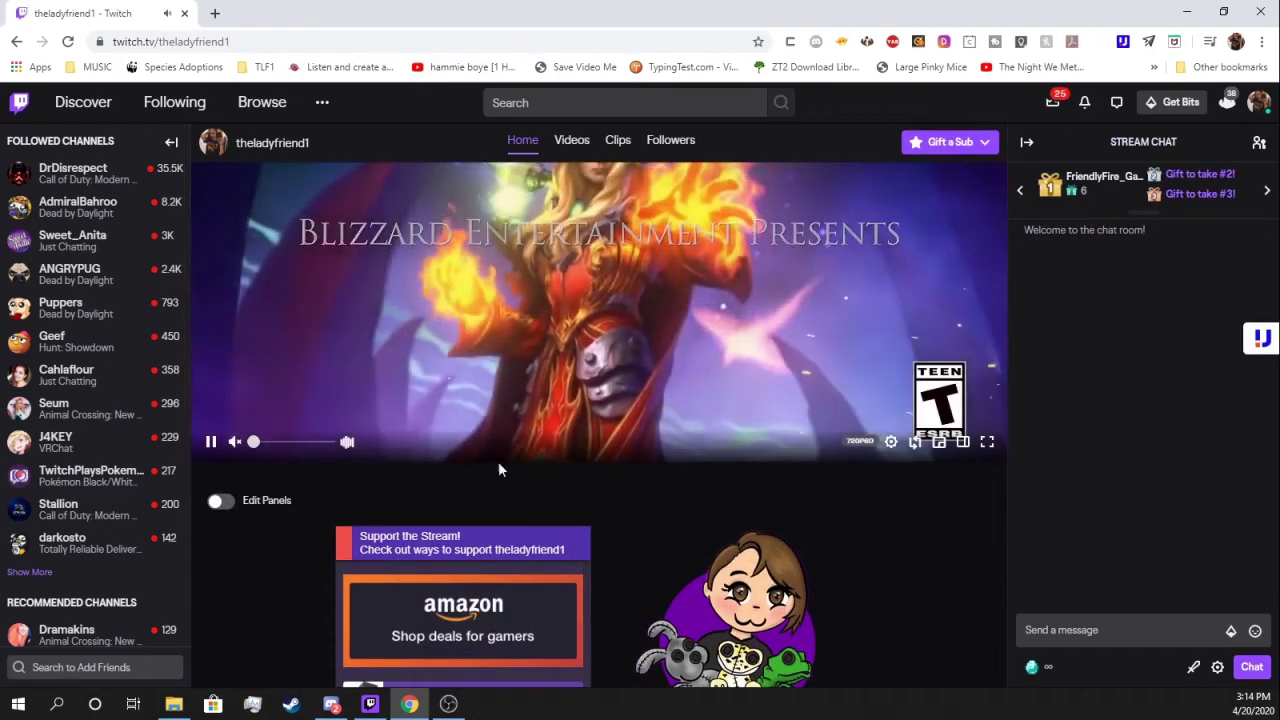
scroll(635, 599, "down", 3)
scroll(824, 485, "down", 1)
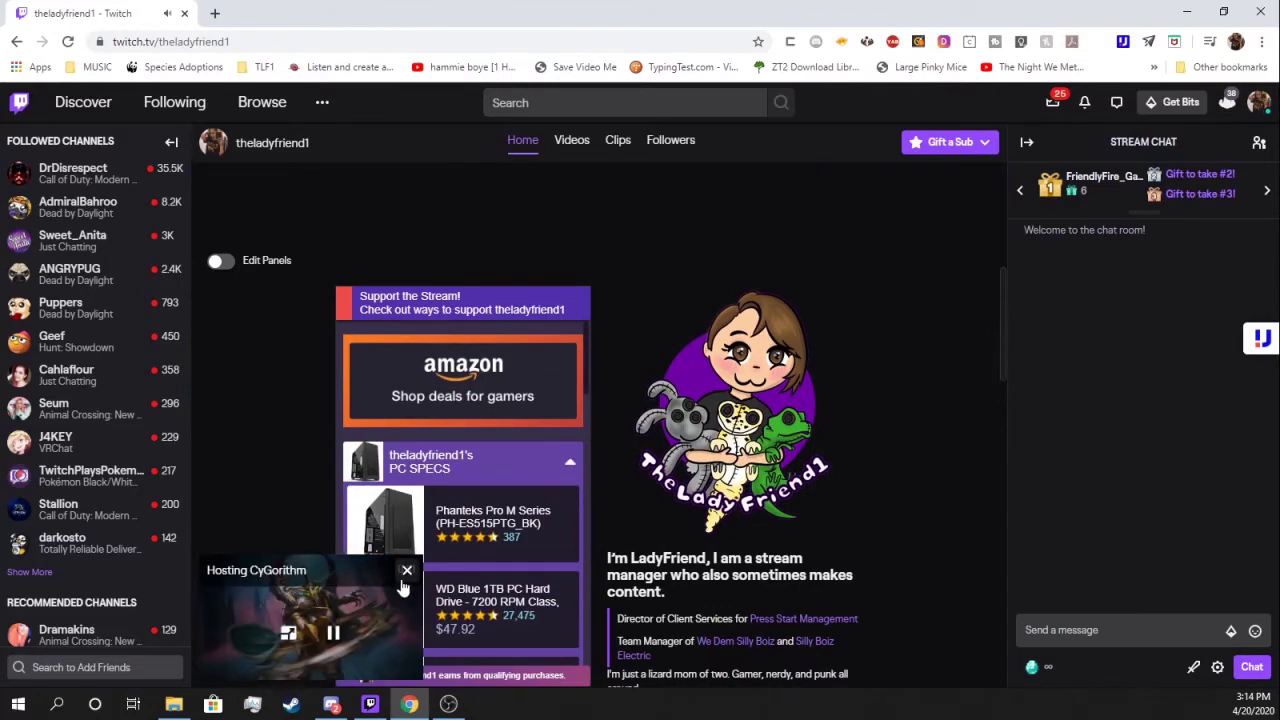
scroll(824, 485, "down", 1)
scroll(450, 500, "down", 10)
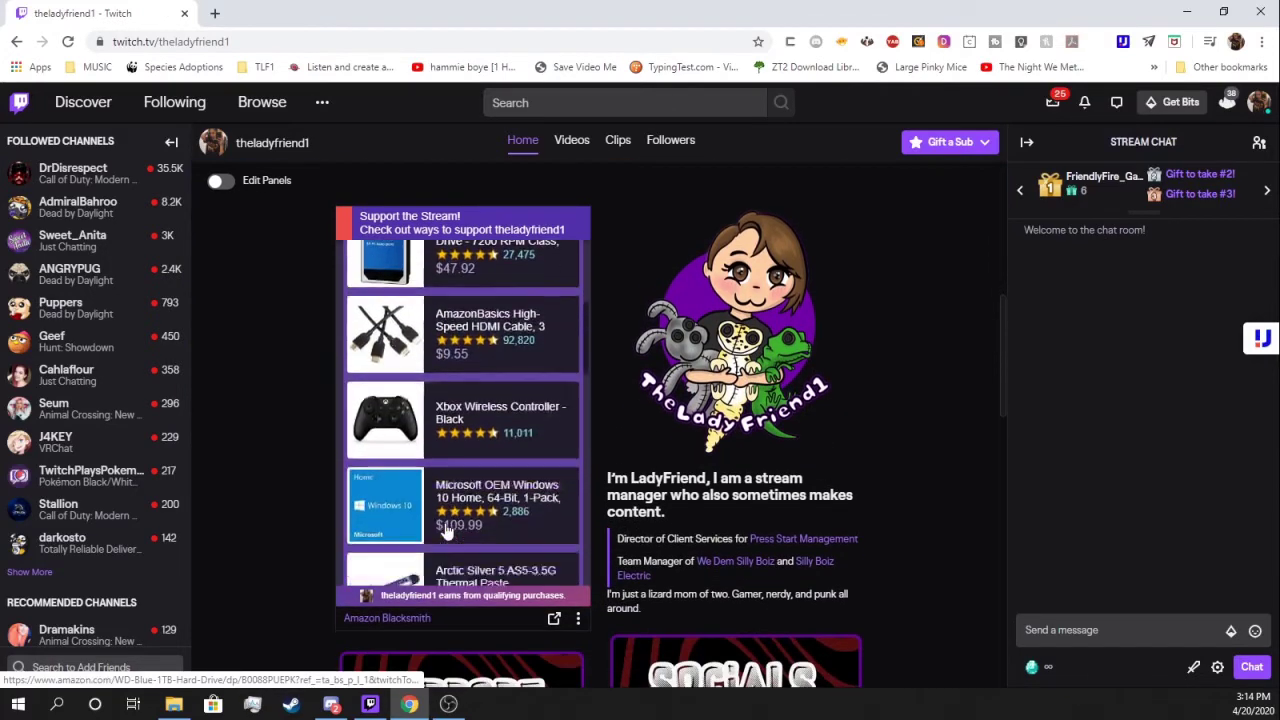
scroll(443, 523, "down", 3)
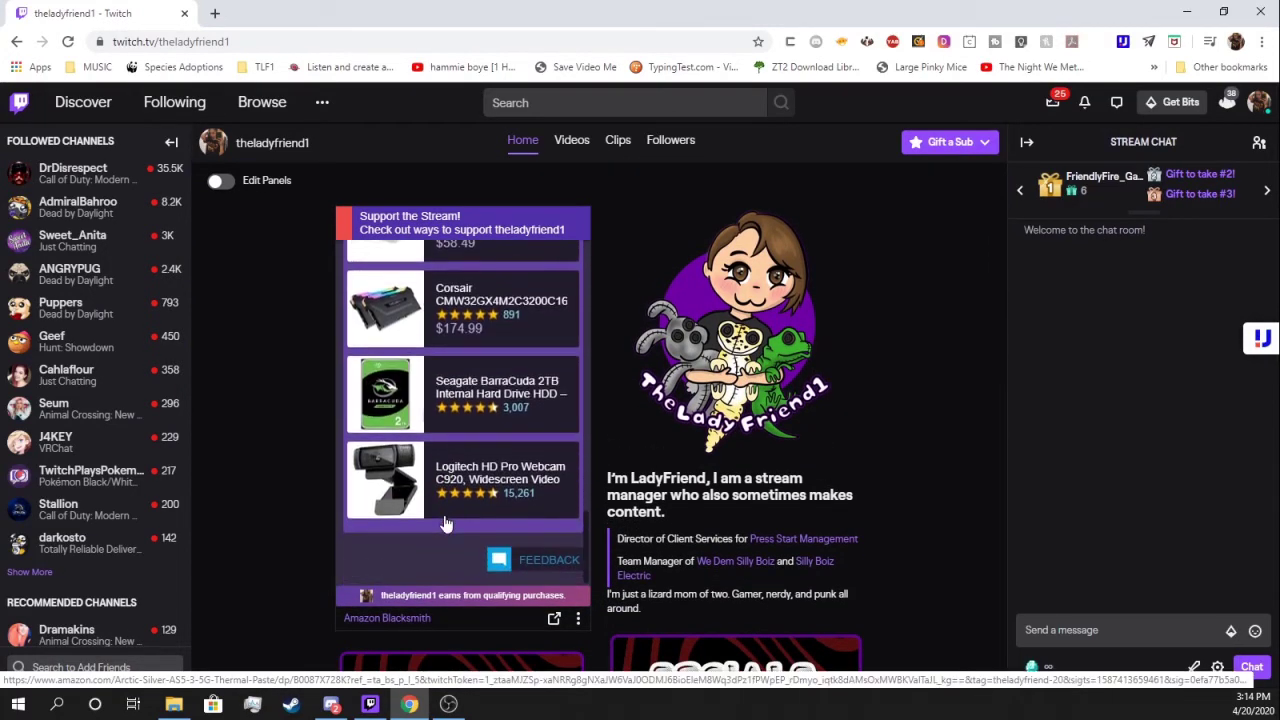
scroll(520, 560, "up", 3)
scroll(520, 565, "up", 10)
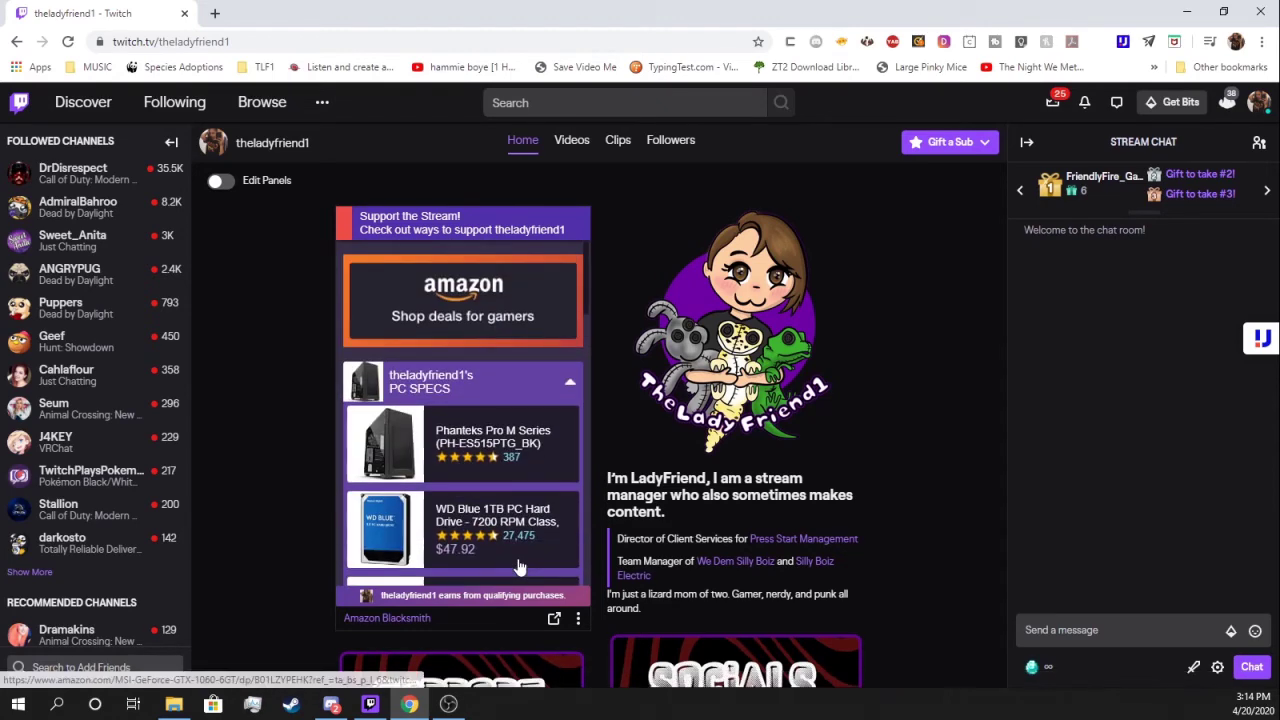
left_click(567, 387)
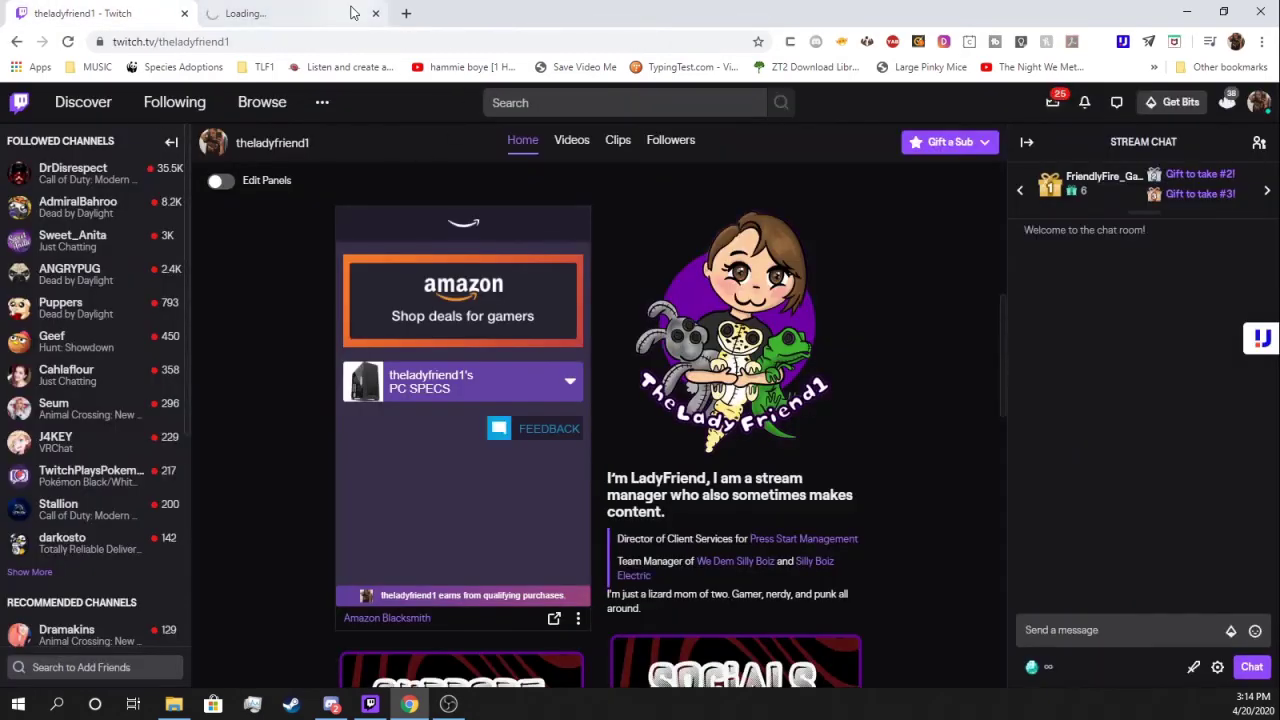
left_click(578, 619)
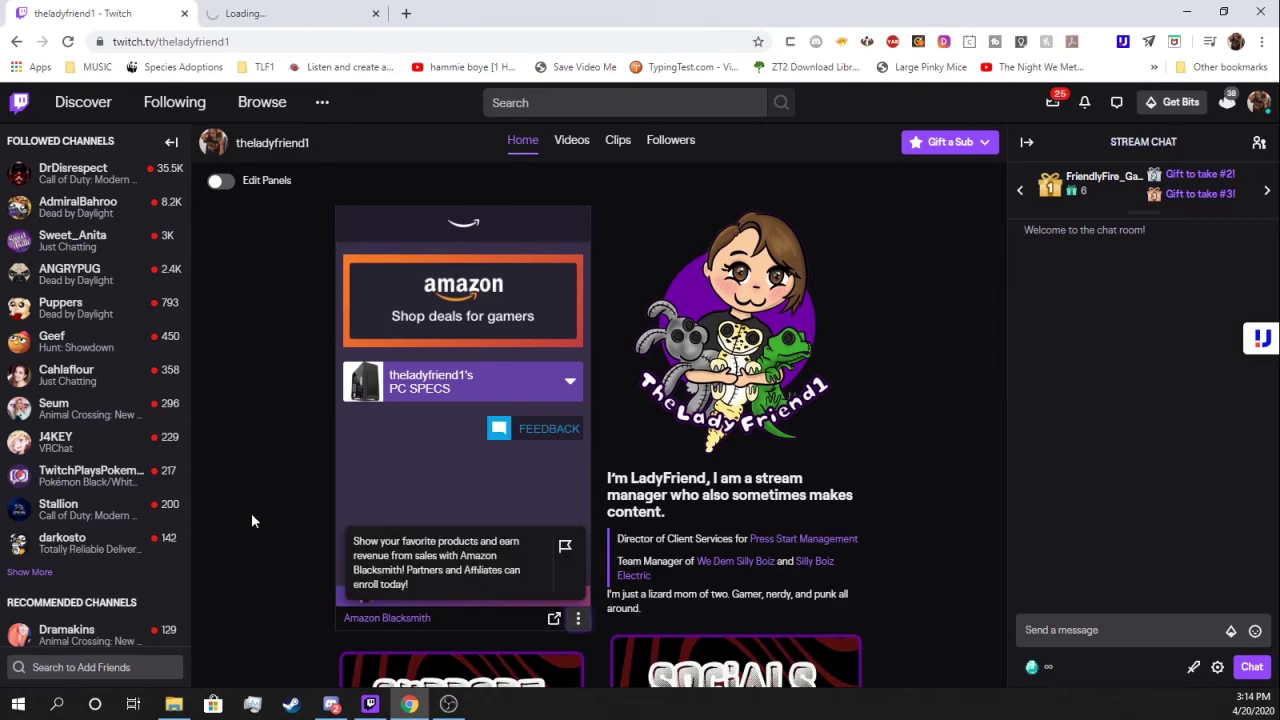
Turn on Edit Panels and drag the Amazon Blacksmith panel into a new slot
left_click(220, 180)
left_click_drag(524, 357, 500, 450)
scroll(839, 490, "down", 15)
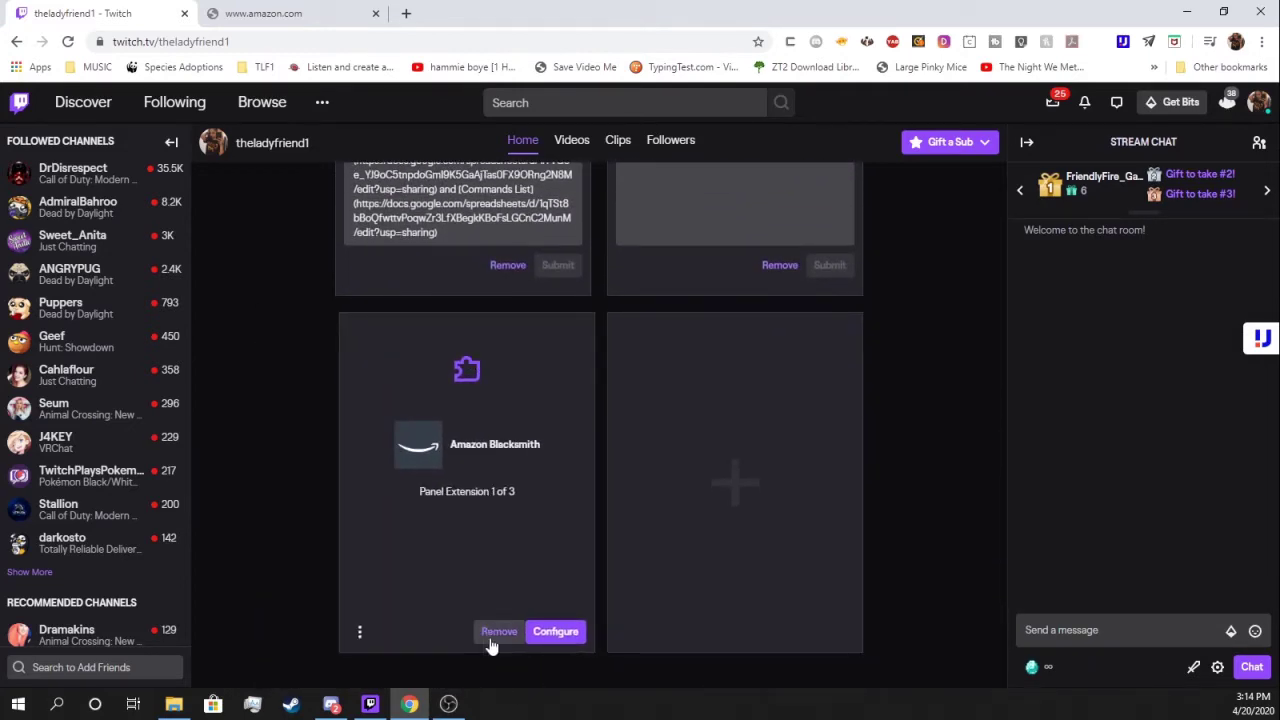
Open the panel's configuration, review the PC Specs list, then close both dialogs
left_click(555, 632)
scroll(405, 409, "down", 1)
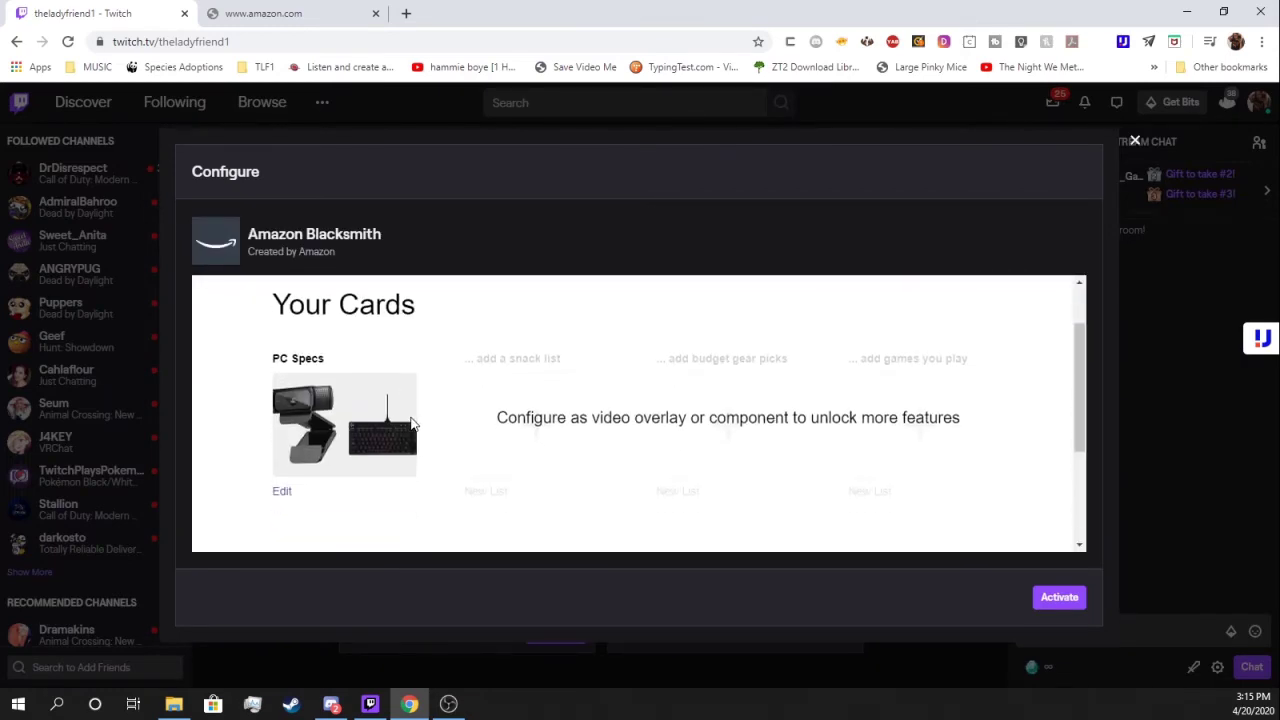
left_click(345, 430)
scroll(775, 465, "down", 2)
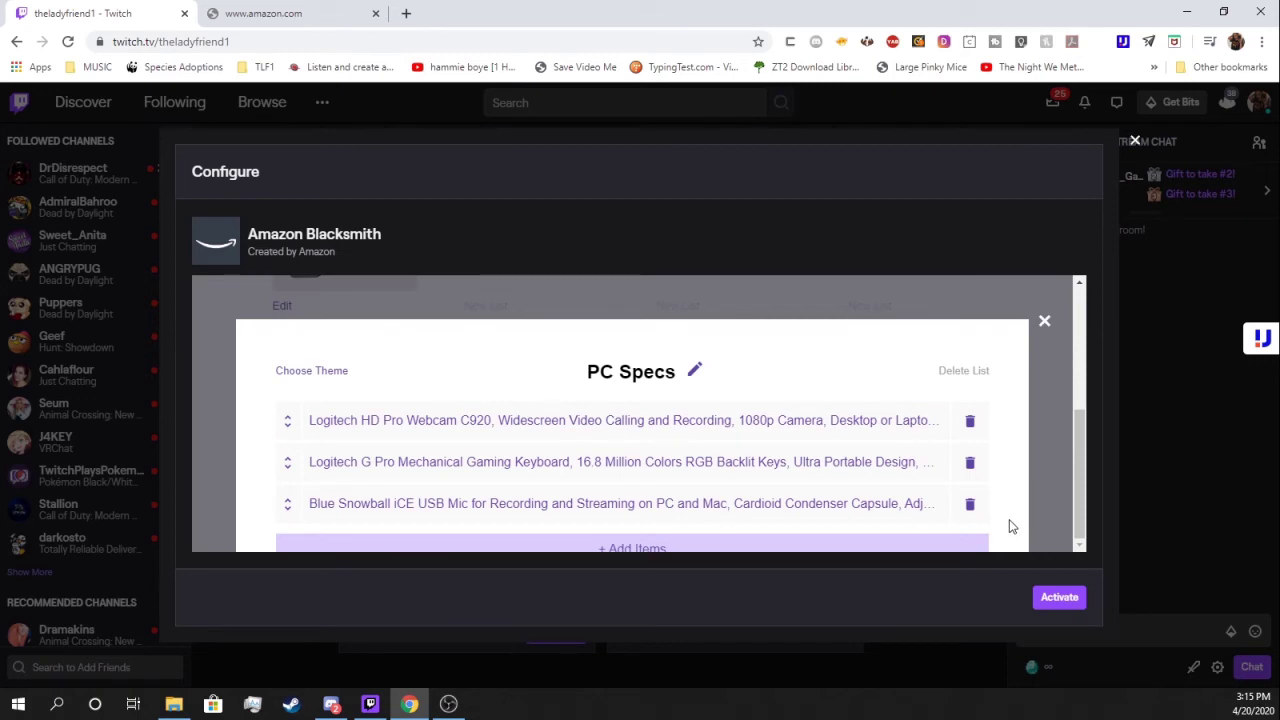
left_click_drag(1072, 464, 1070, 332)
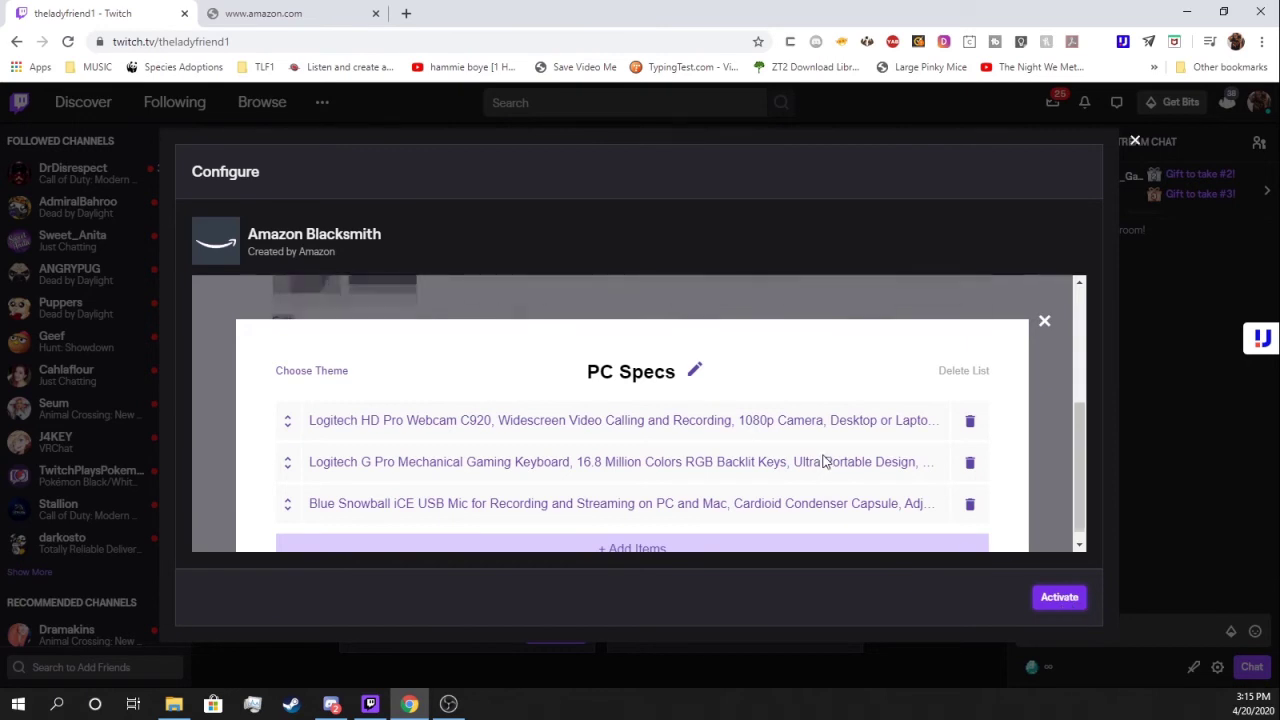
left_click(1044, 321)
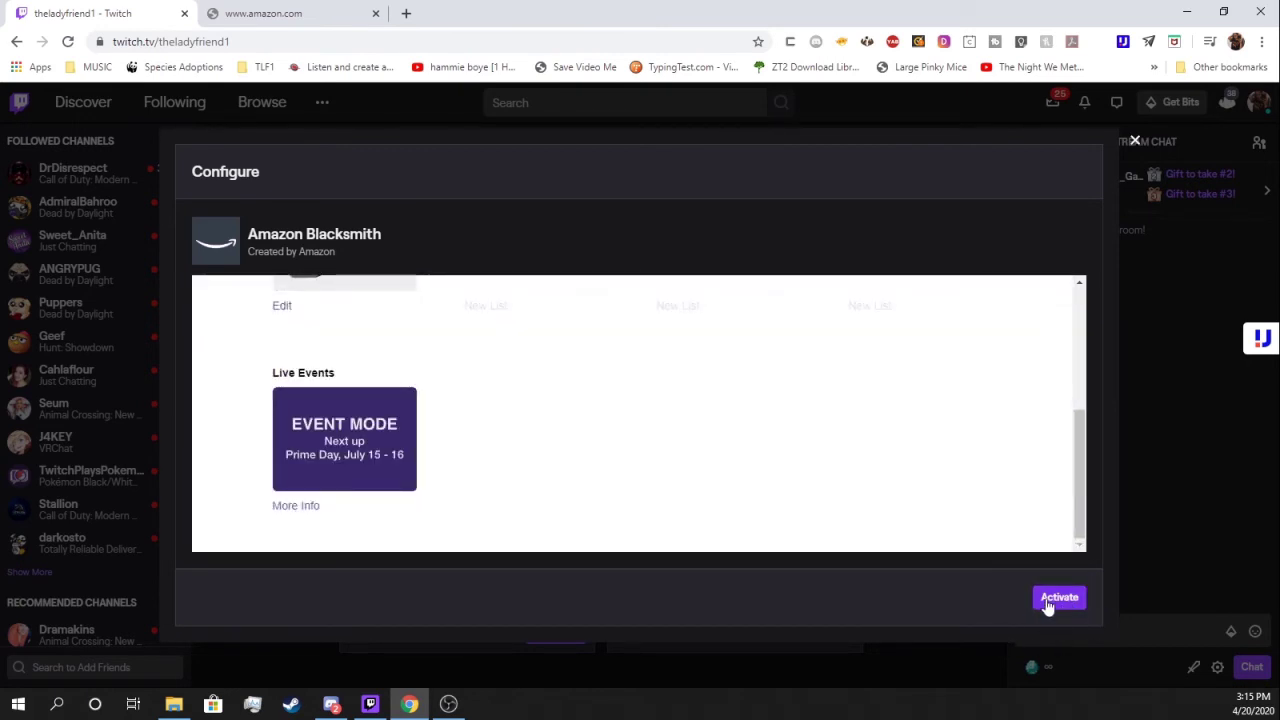
scroll(751, 457, "up", 6)
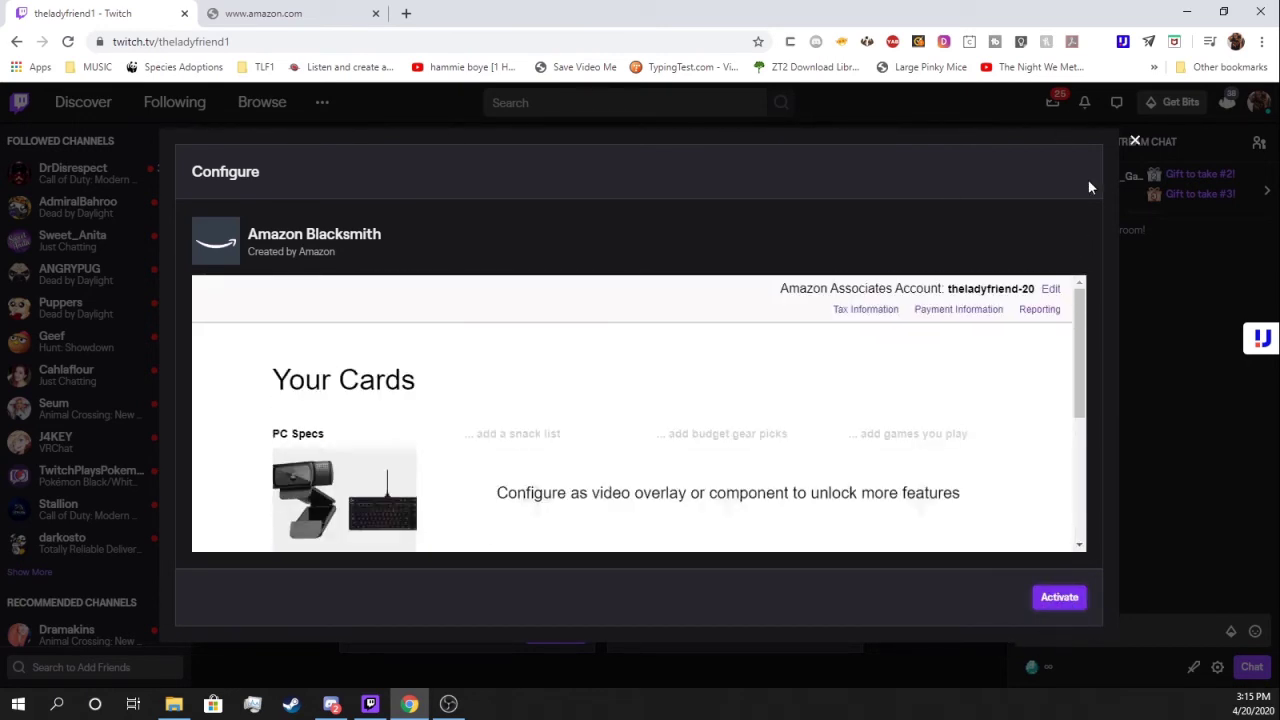
left_click(1135, 140)
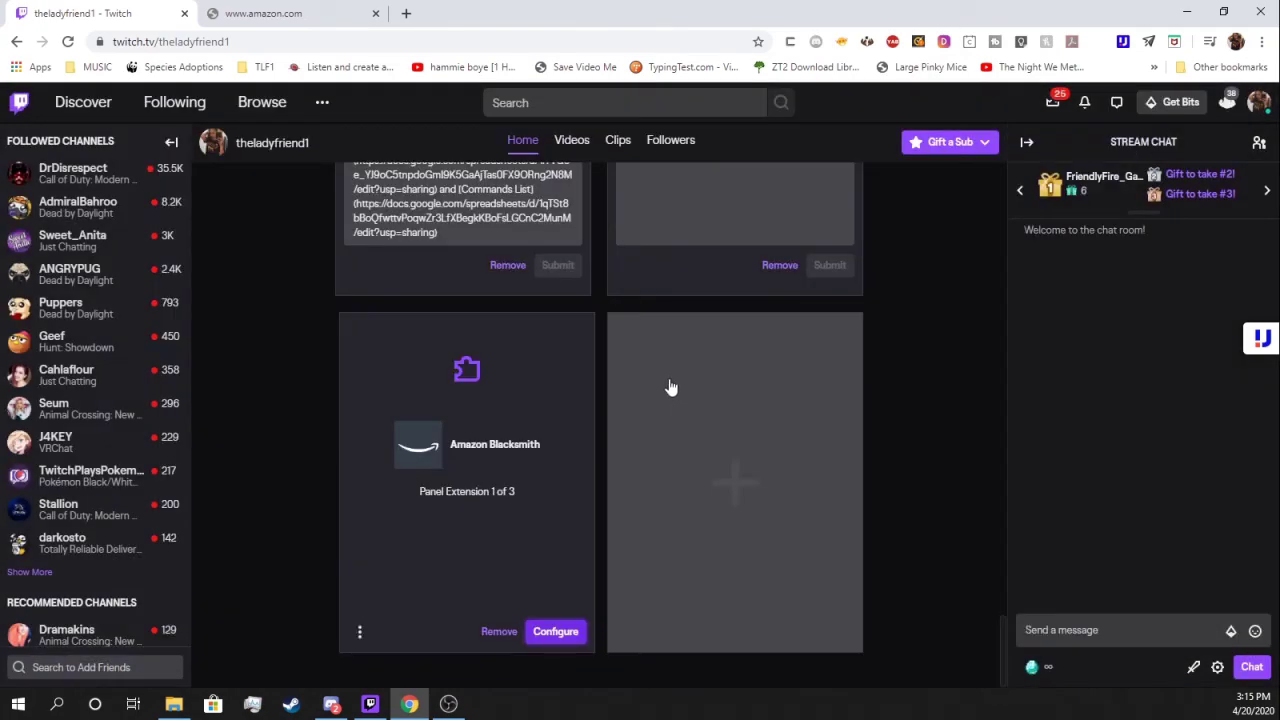
Turn off Edit Panels and close the pop-out mini player
scroll(308, 603, "down", 10)
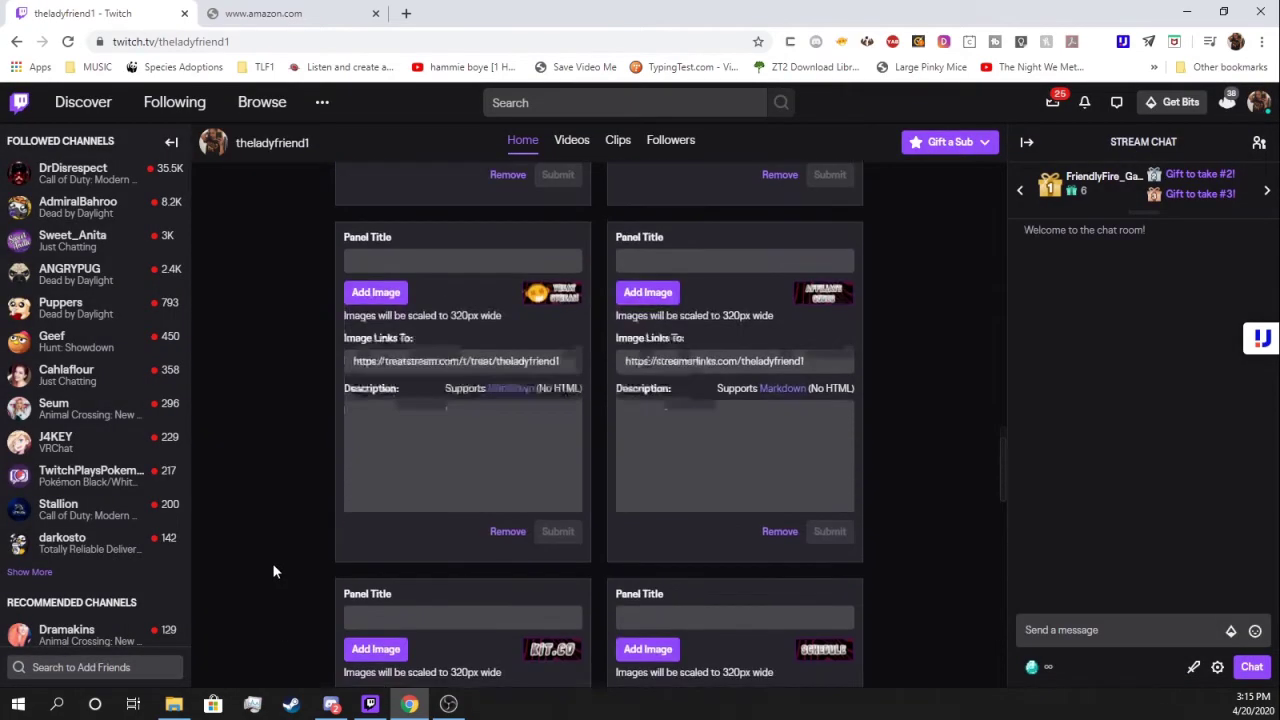
scroll(275, 565, "up", 8)
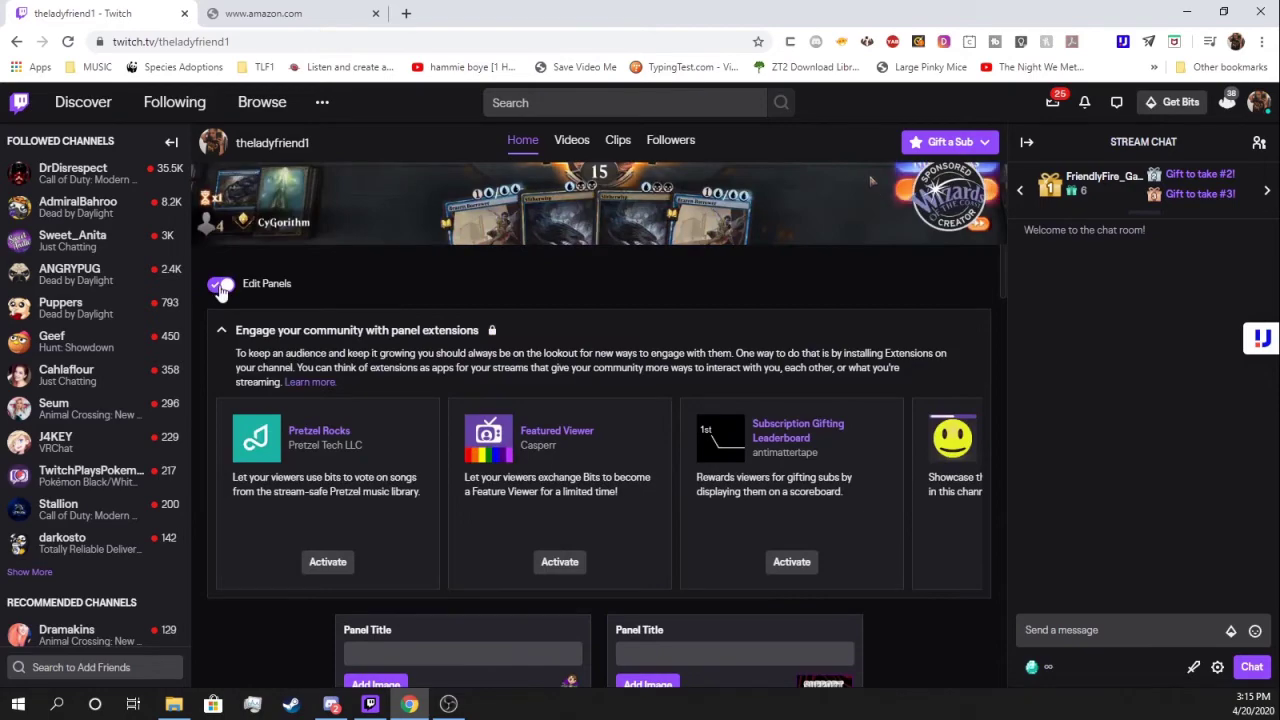
left_click(220, 288)
scroll(686, 568, "down", 10)
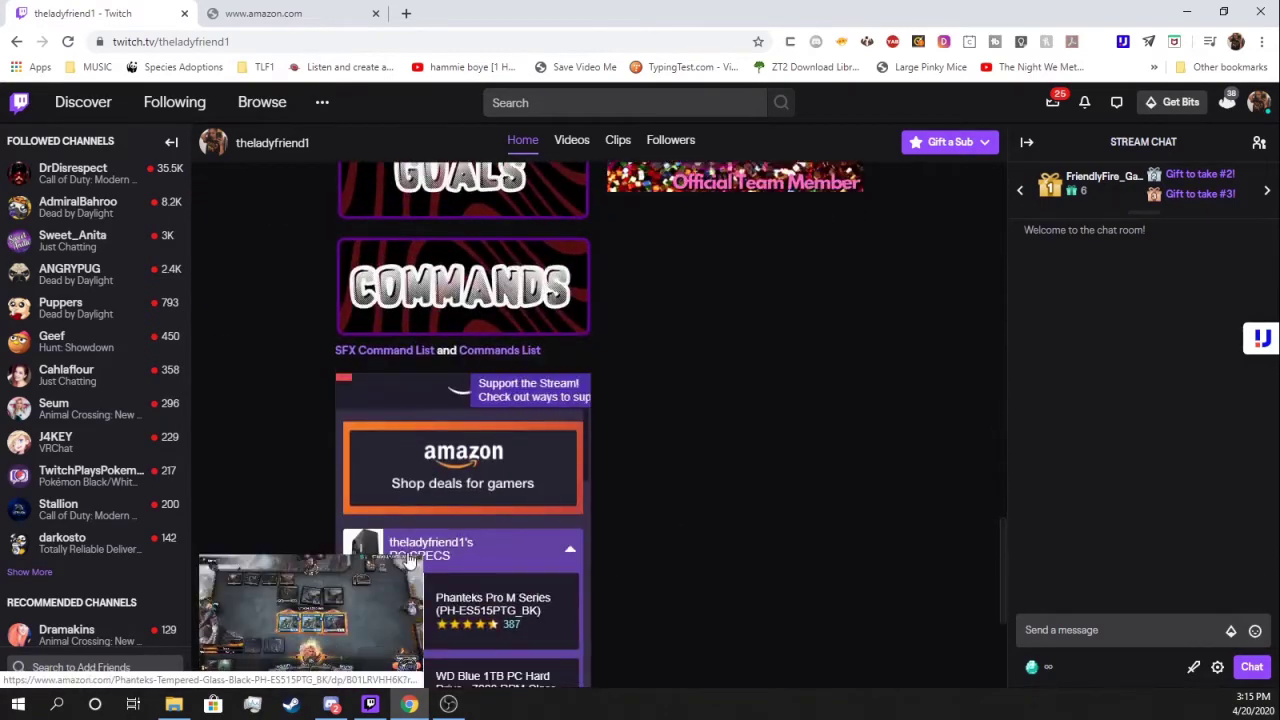
left_click(407, 574)
Scroll through the live Amazon Blacksmith product list and prices, then bring up the account menu
scroll(757, 572, "down", 2)
scroll(432, 545, "down", 6)
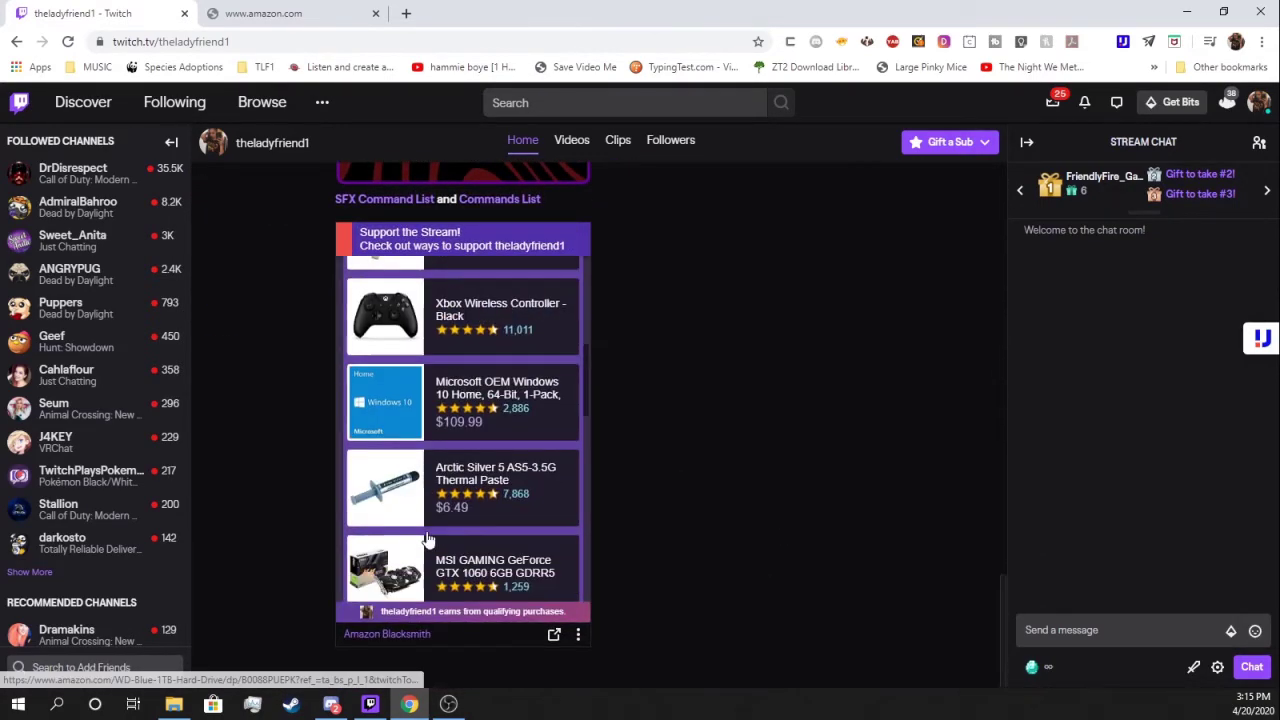
scroll(432, 545, "down", 5)
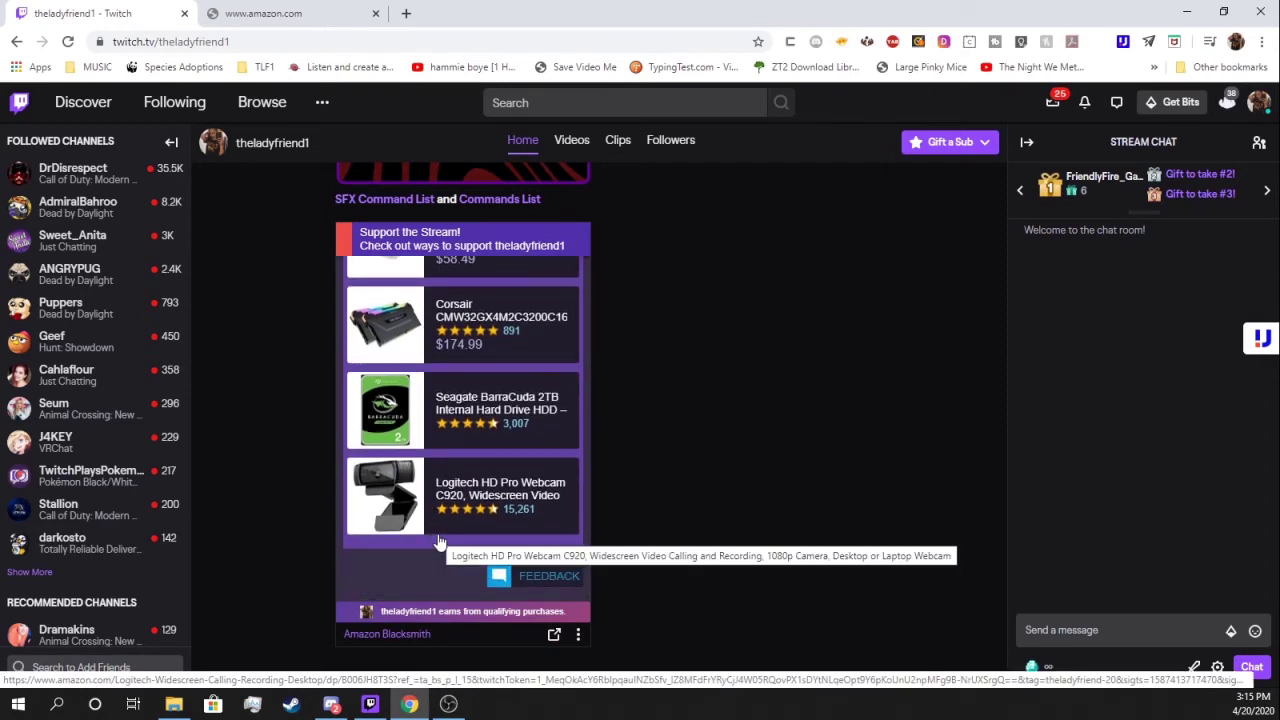
scroll(505, 470, "up", 4)
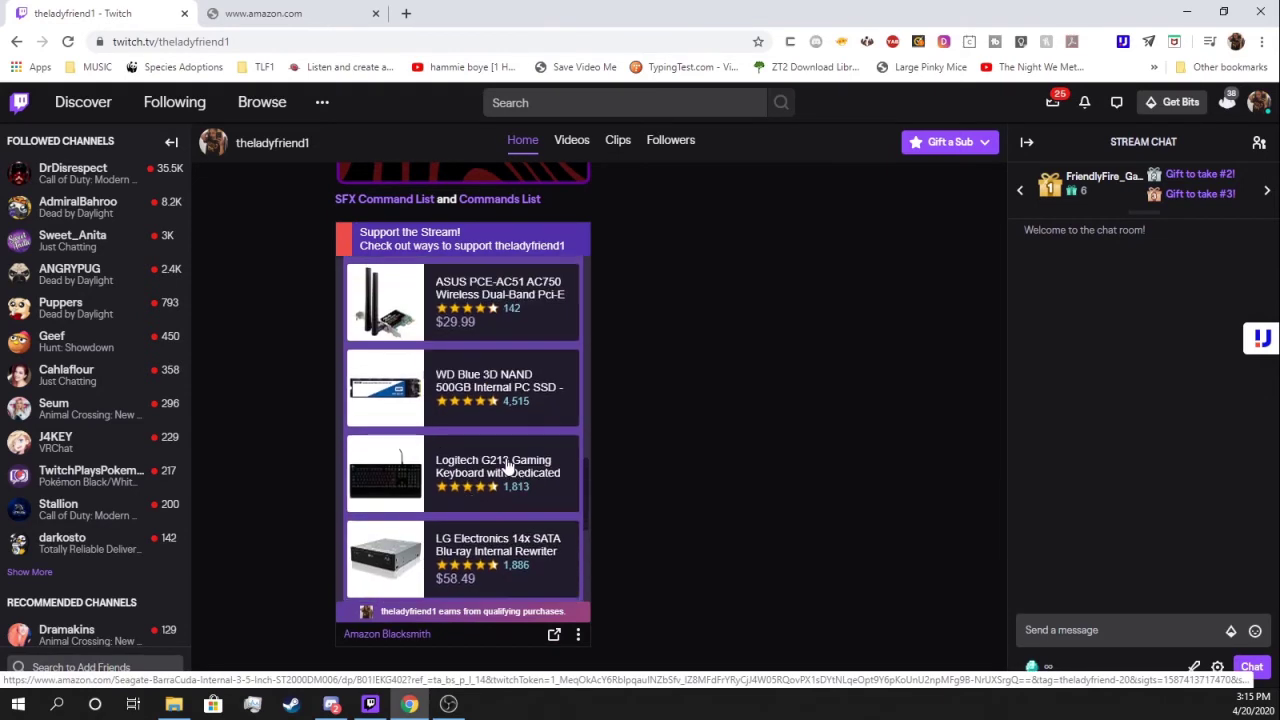
scroll(508, 468, "up", 7)
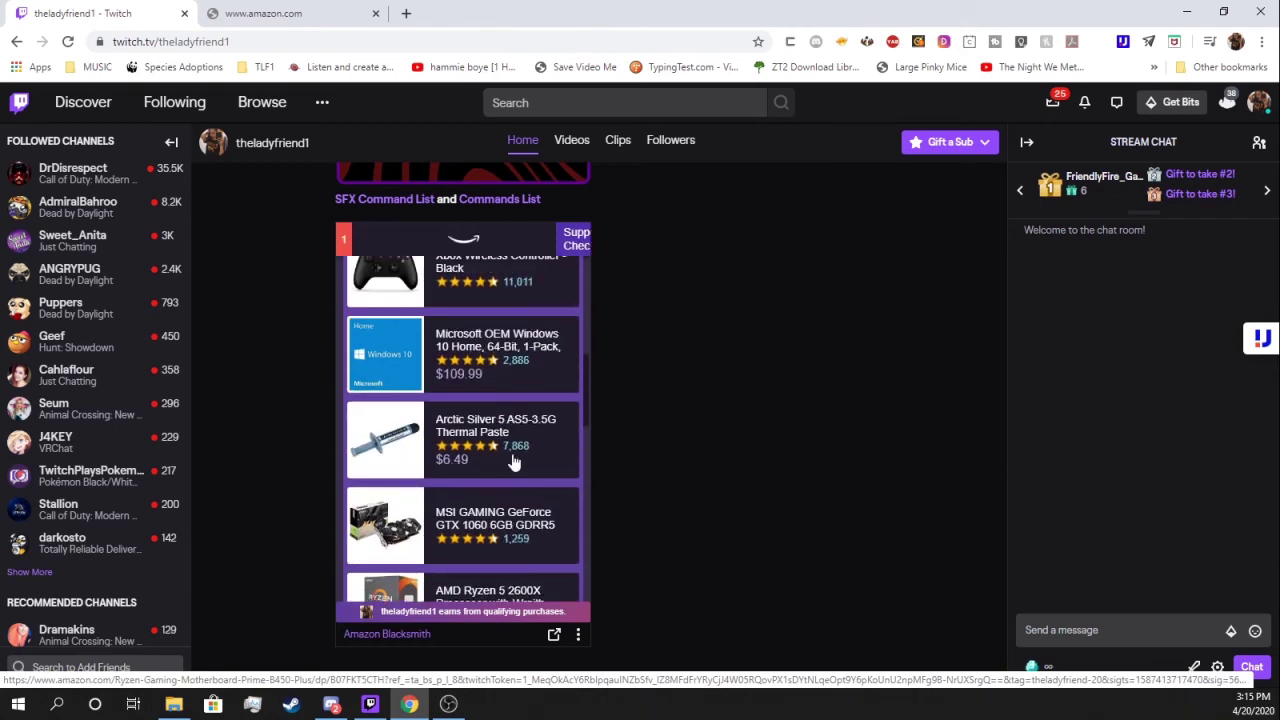
scroll(512, 468, "up", 4)
scroll(512, 475, "down", 9)
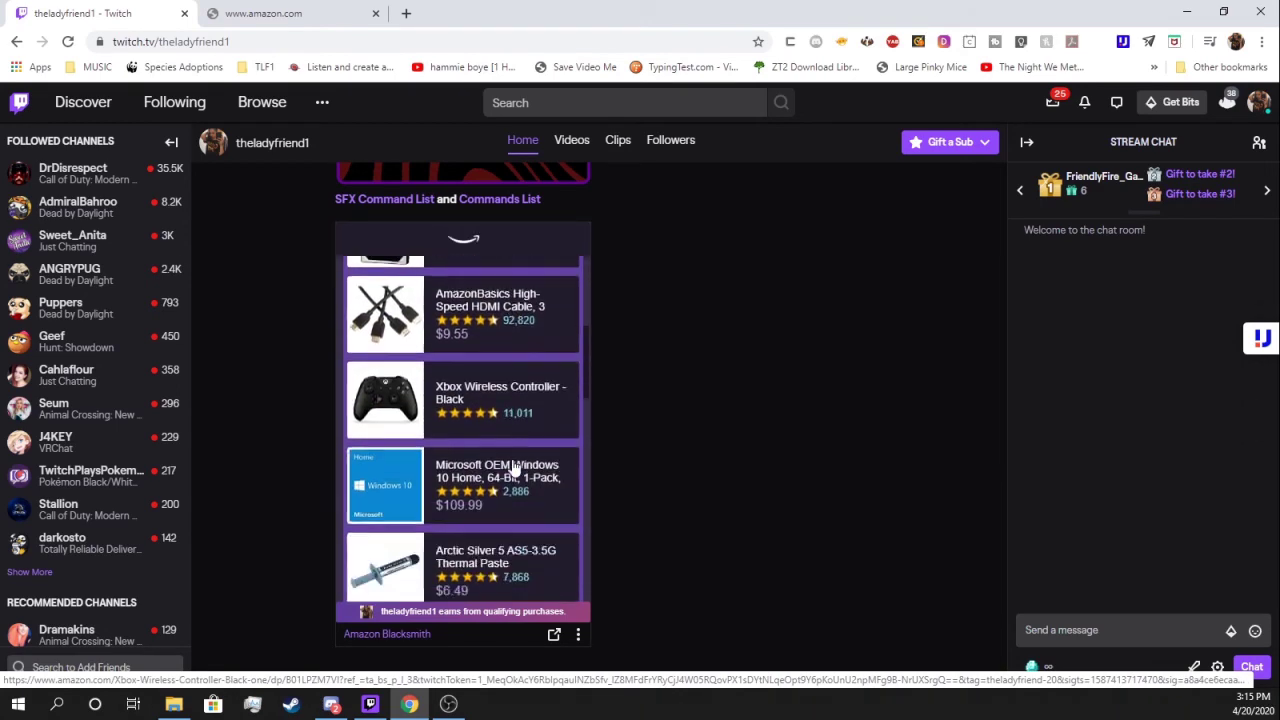
scroll(510, 497, "down", 7)
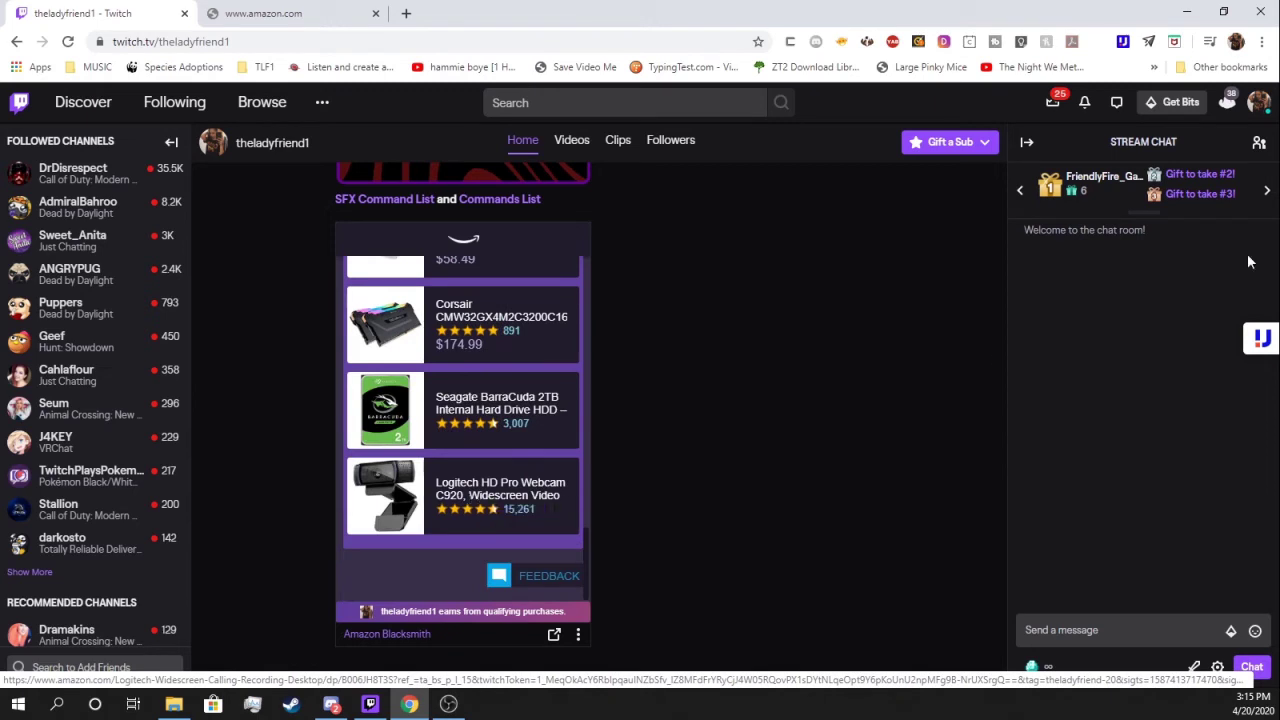
left_click(1259, 105)
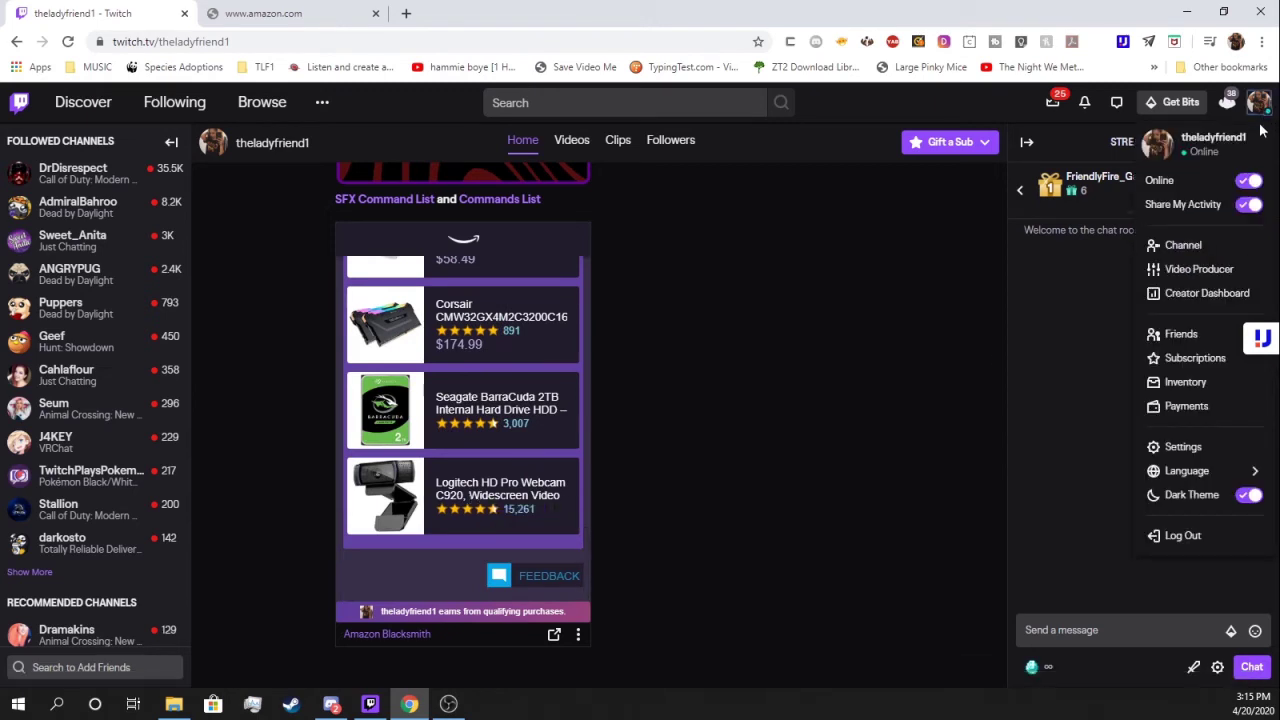
Open Creator Dashboard, then Insights > Channel Analytics
left_click(1214, 295)
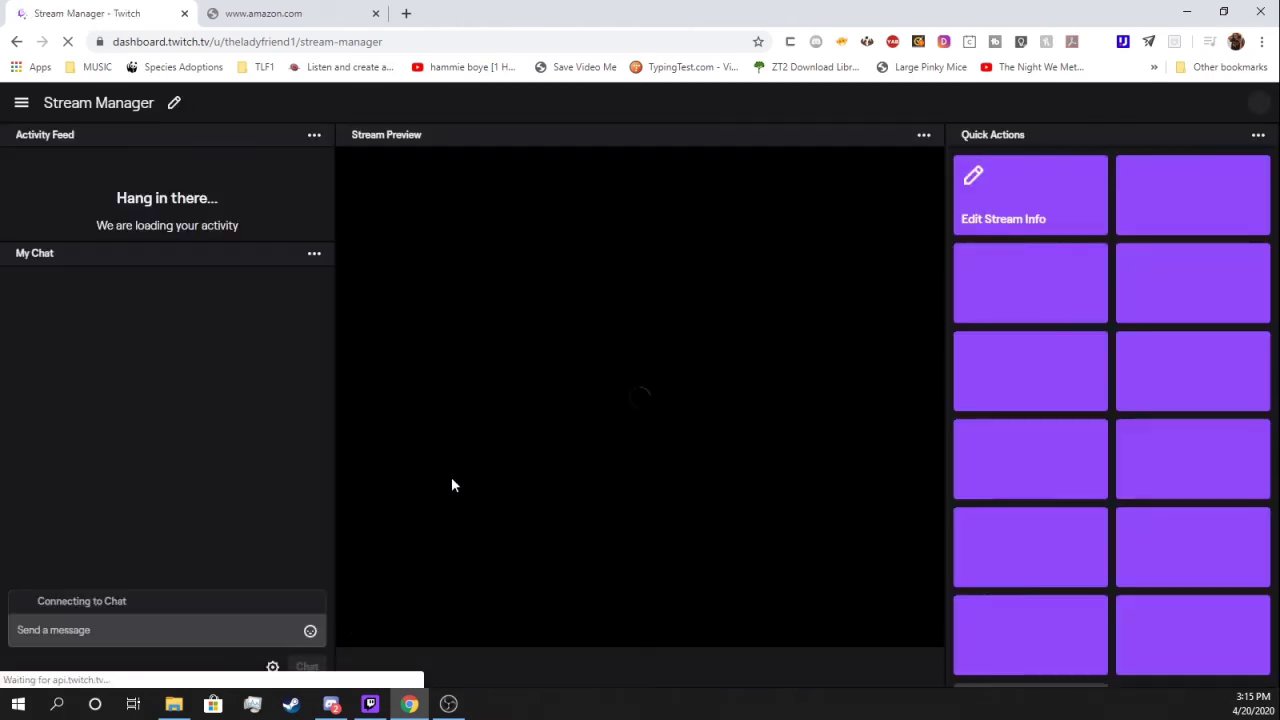
left_click(21, 102)
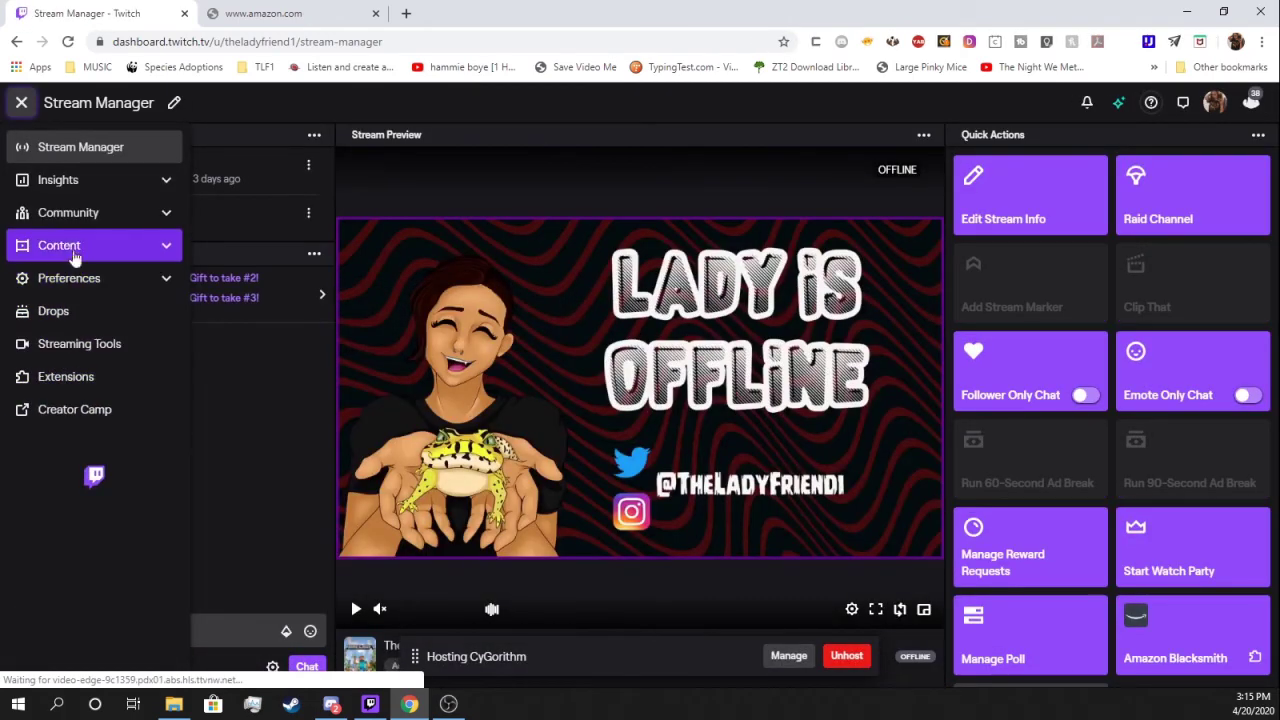
left_click(76, 182)
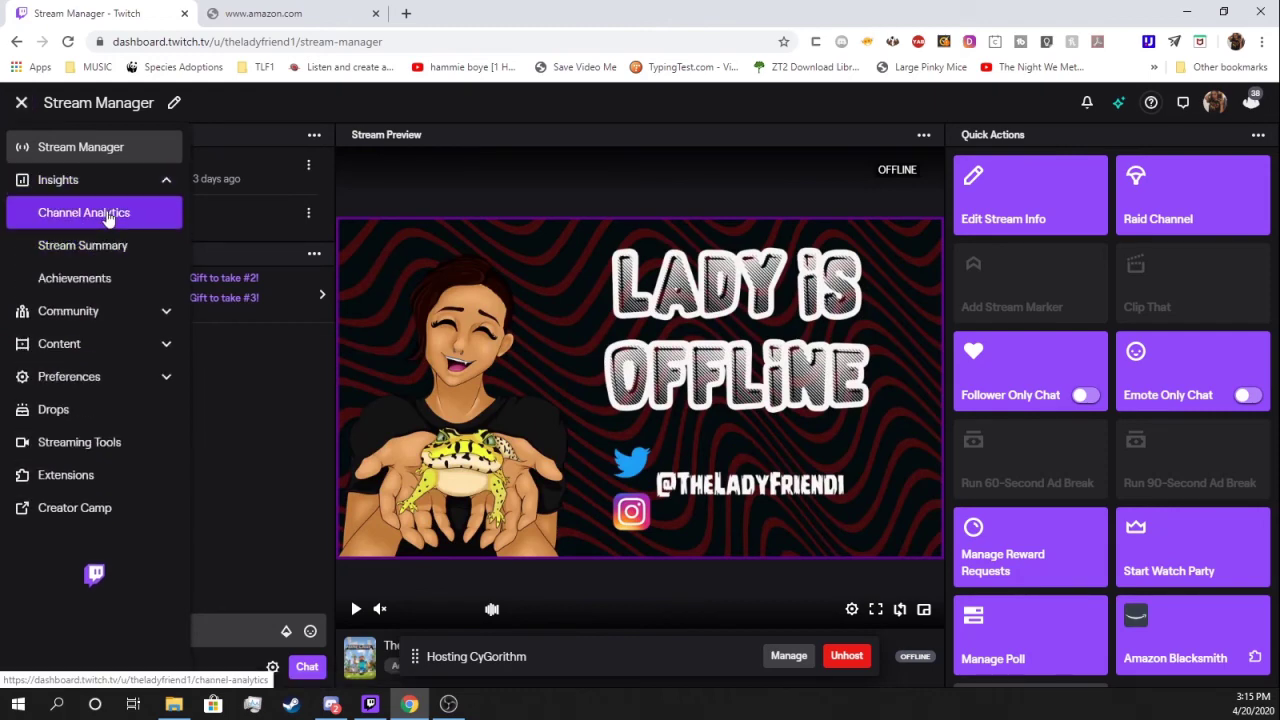
left_click(72, 218)
Scroll to 'Where does my revenue come from?' showing Extensions, Bounties and Bits at $0.00
scroll(320, 620, "down", 8)
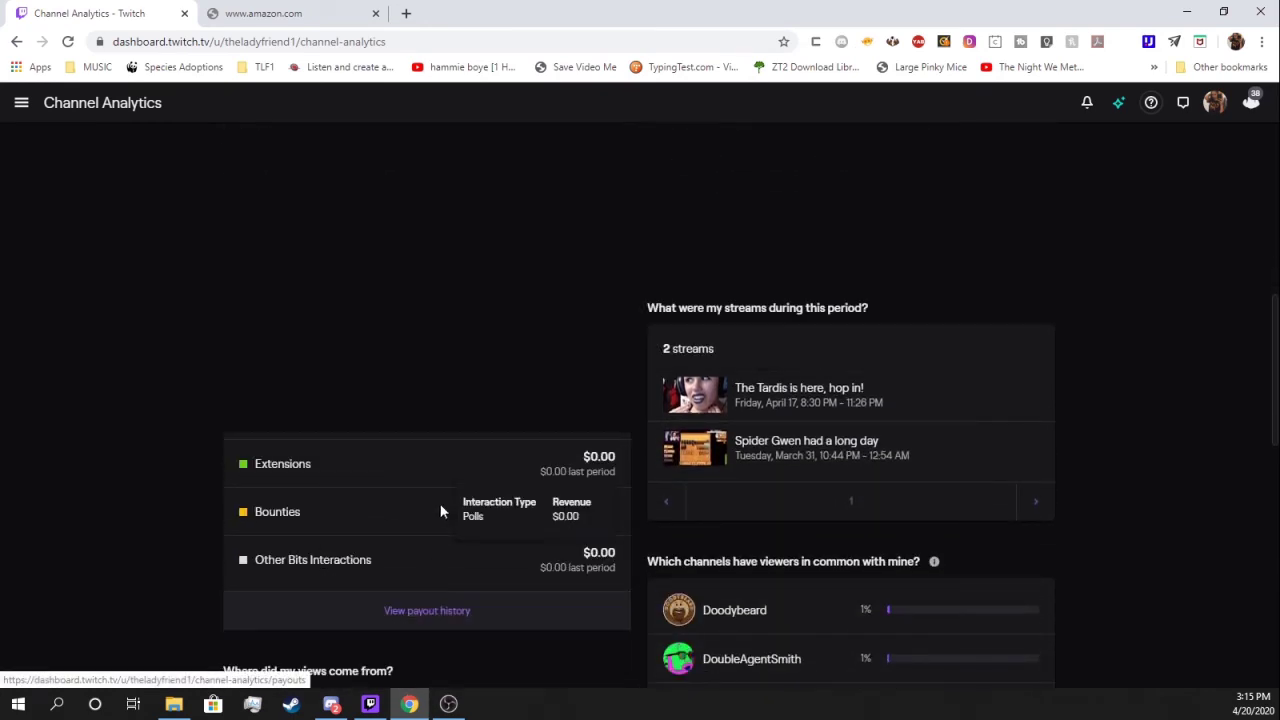
mouse_move(418, 512)
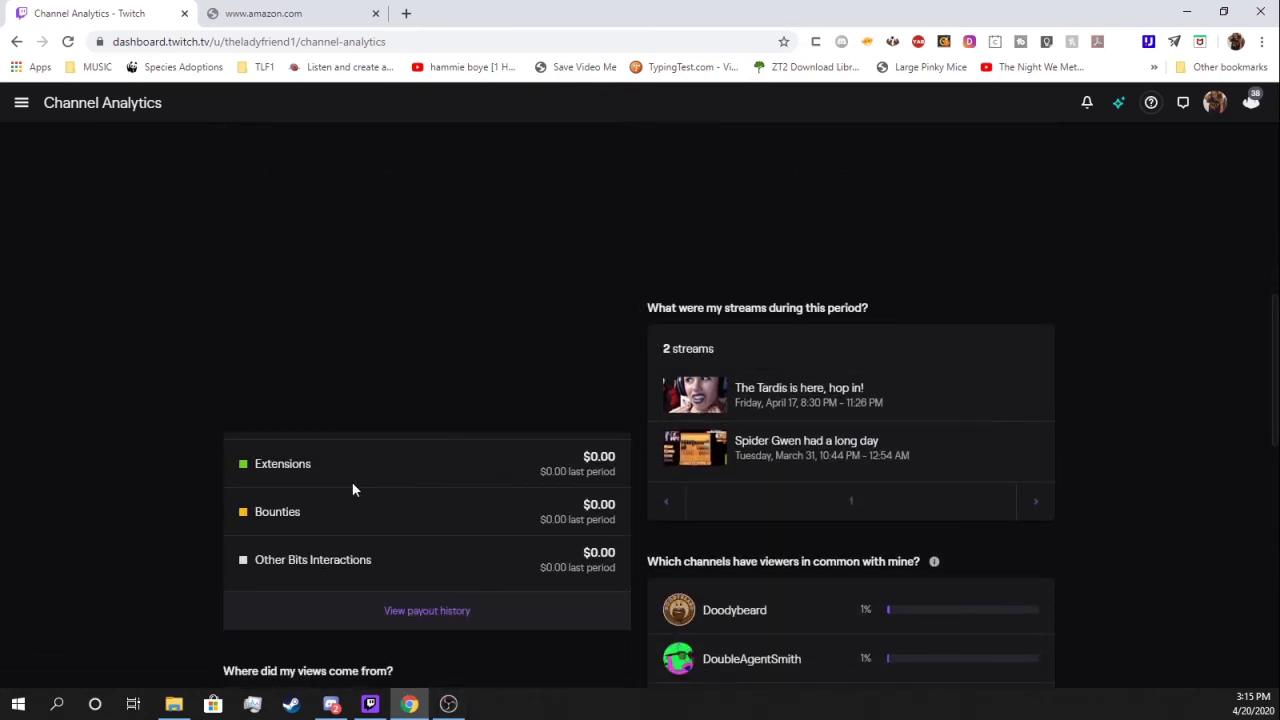